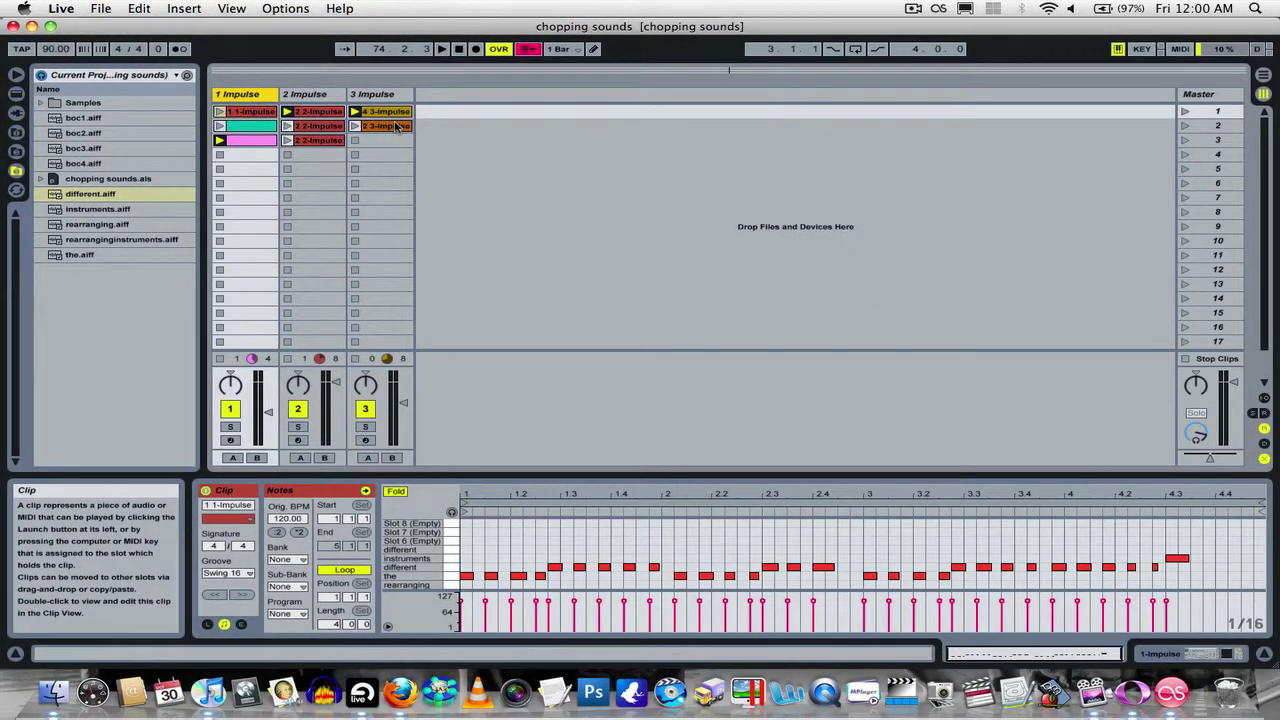
Compare the Arrangement View and the Session View by switching between them, ending in the Session View.
key(Tab)
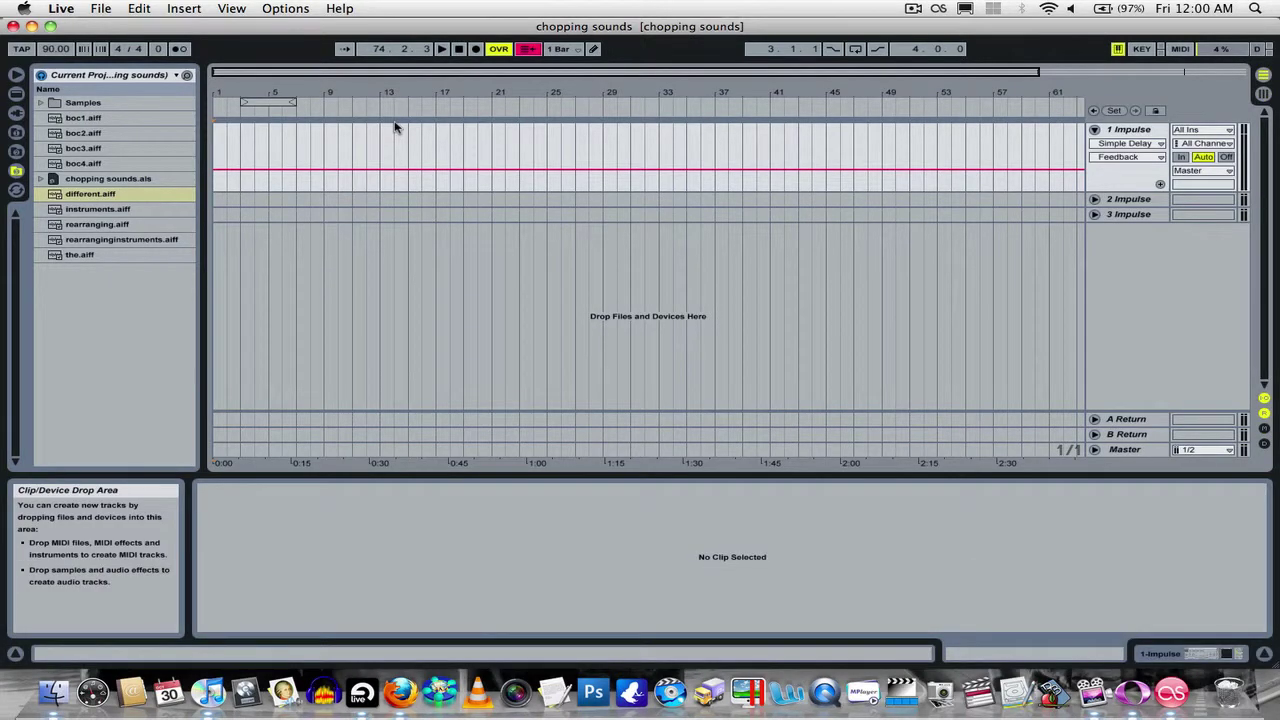
click(1263, 93)
click(1263, 81)
click(1263, 93)
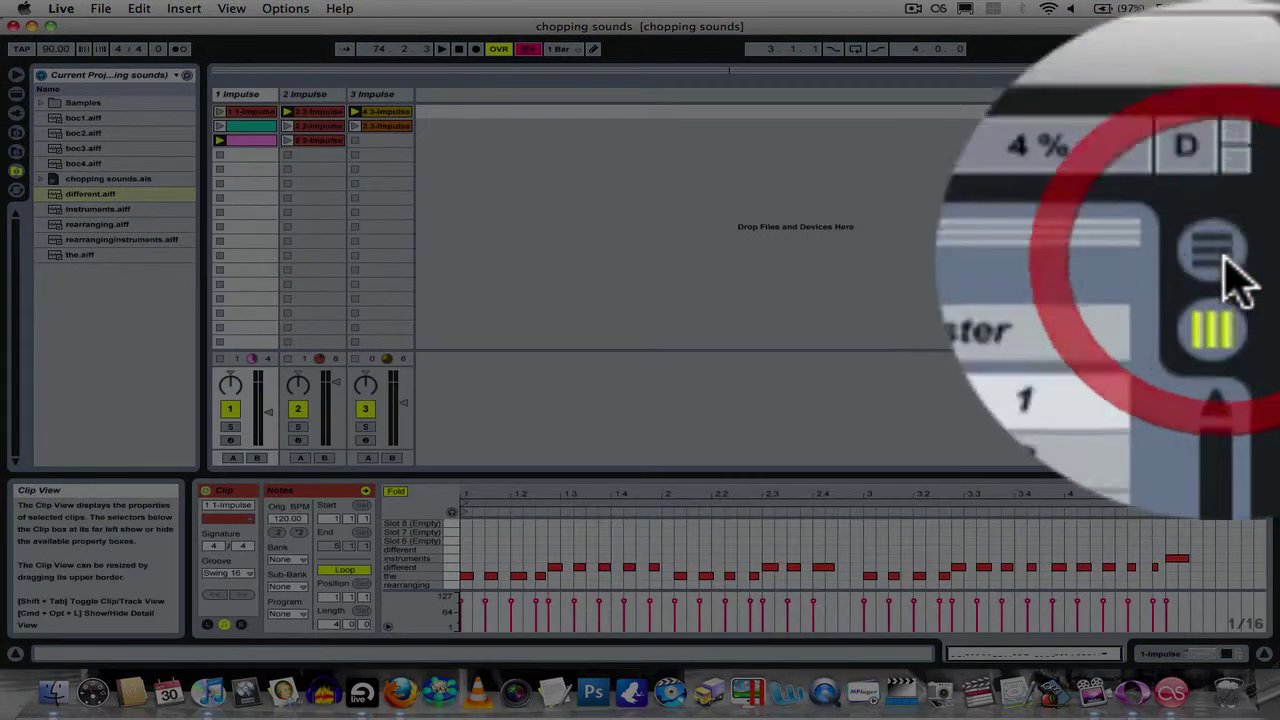
click(1263, 81)
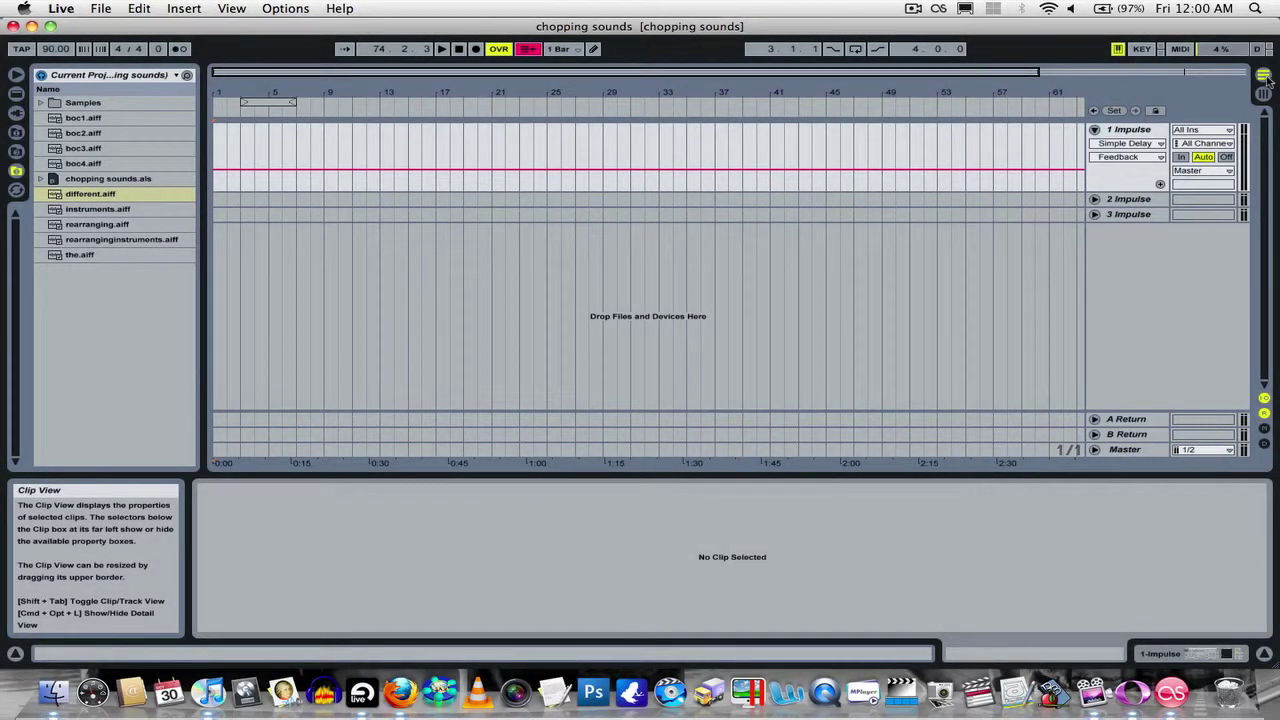
key(Tab)
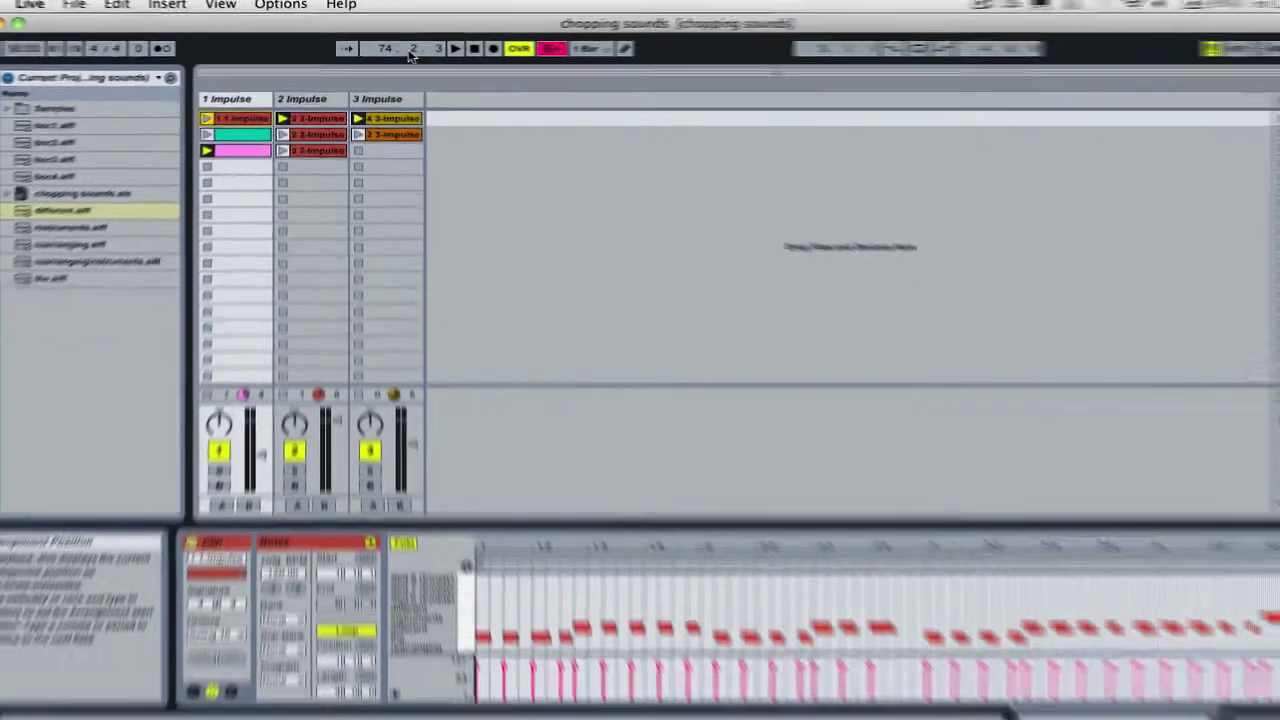
key(Tab)
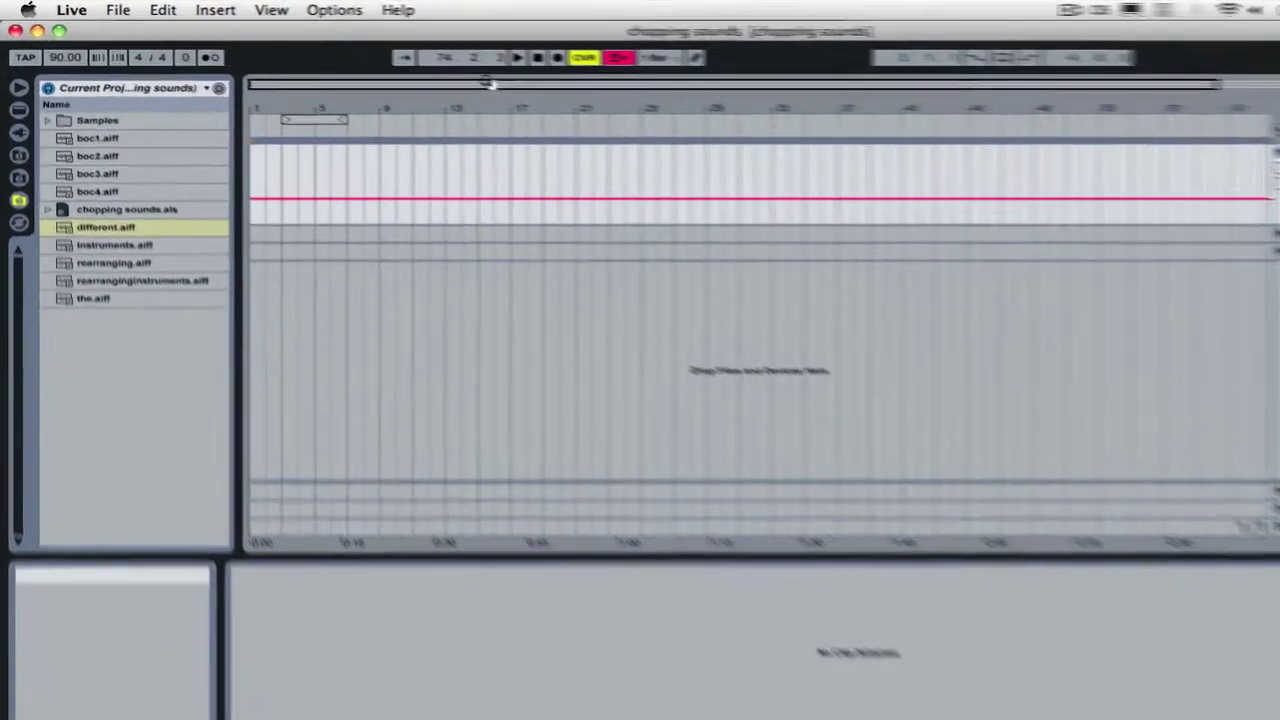
key(Tab)
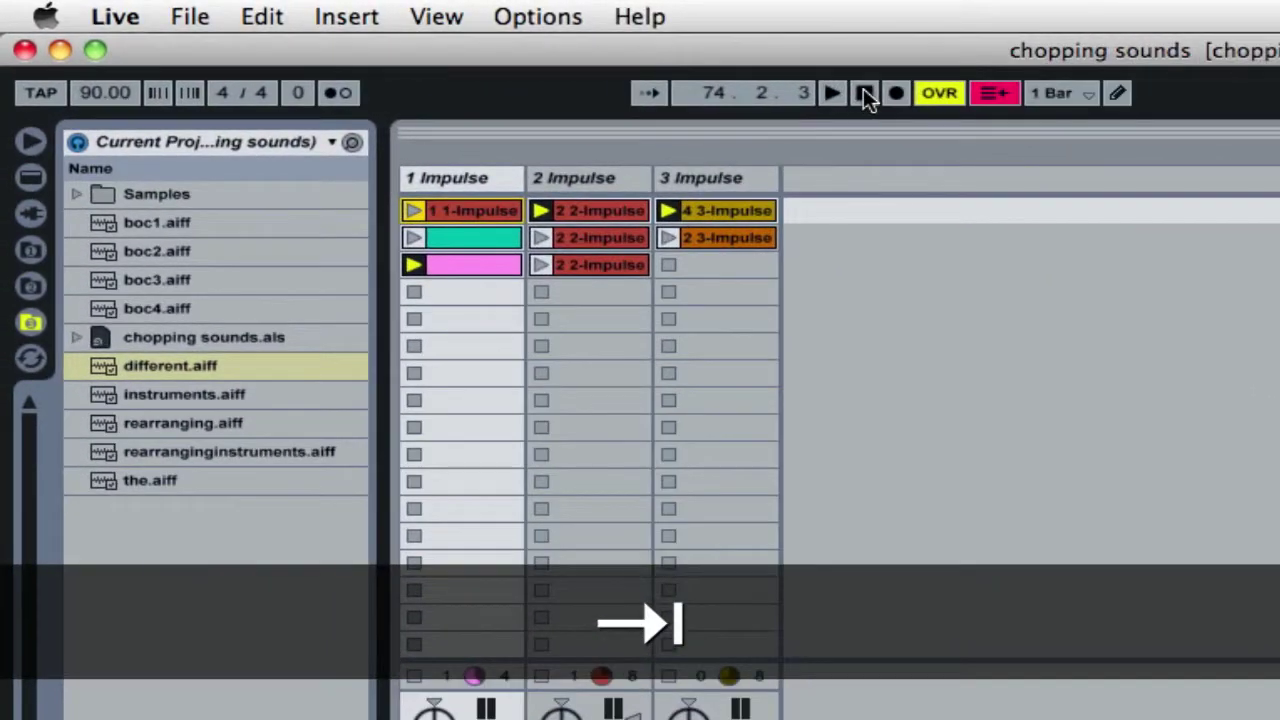
Return the song position to 1.1.1, briefly test playback in the Arrangement View, and reset to the start before going back to the Session View.
click(864, 93)
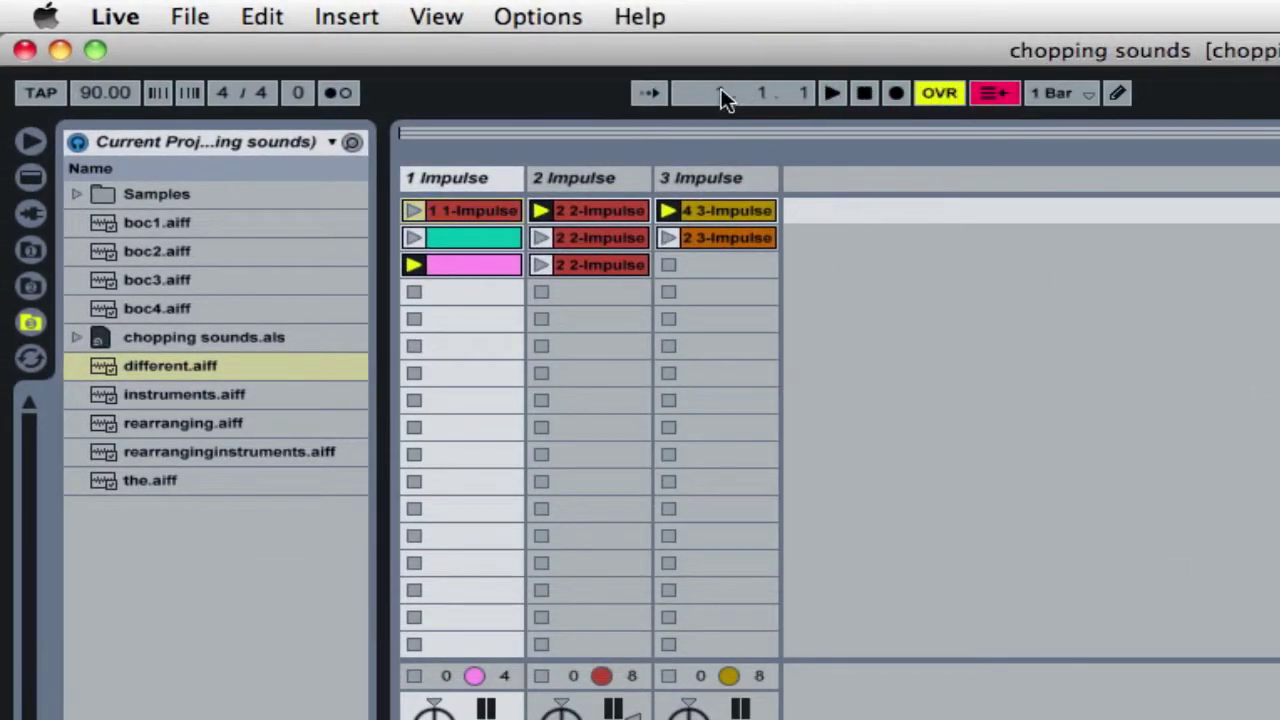
key(Tab)
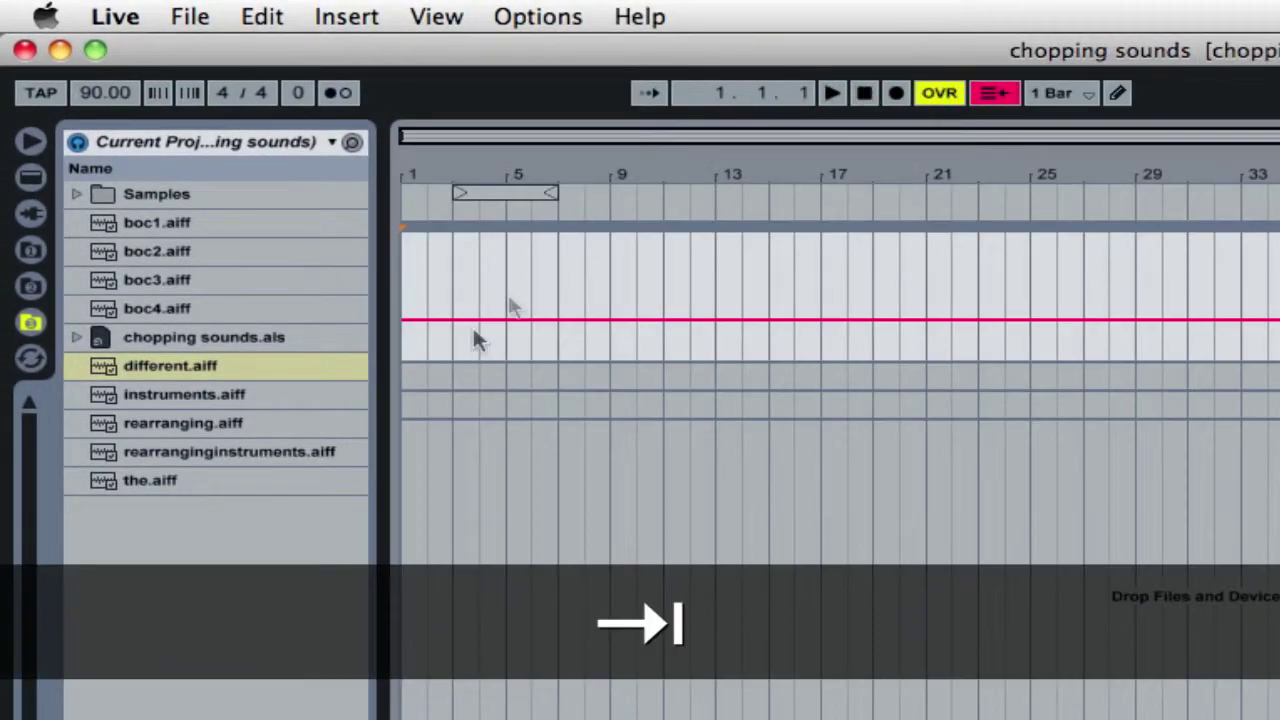
key(space)
key(space)
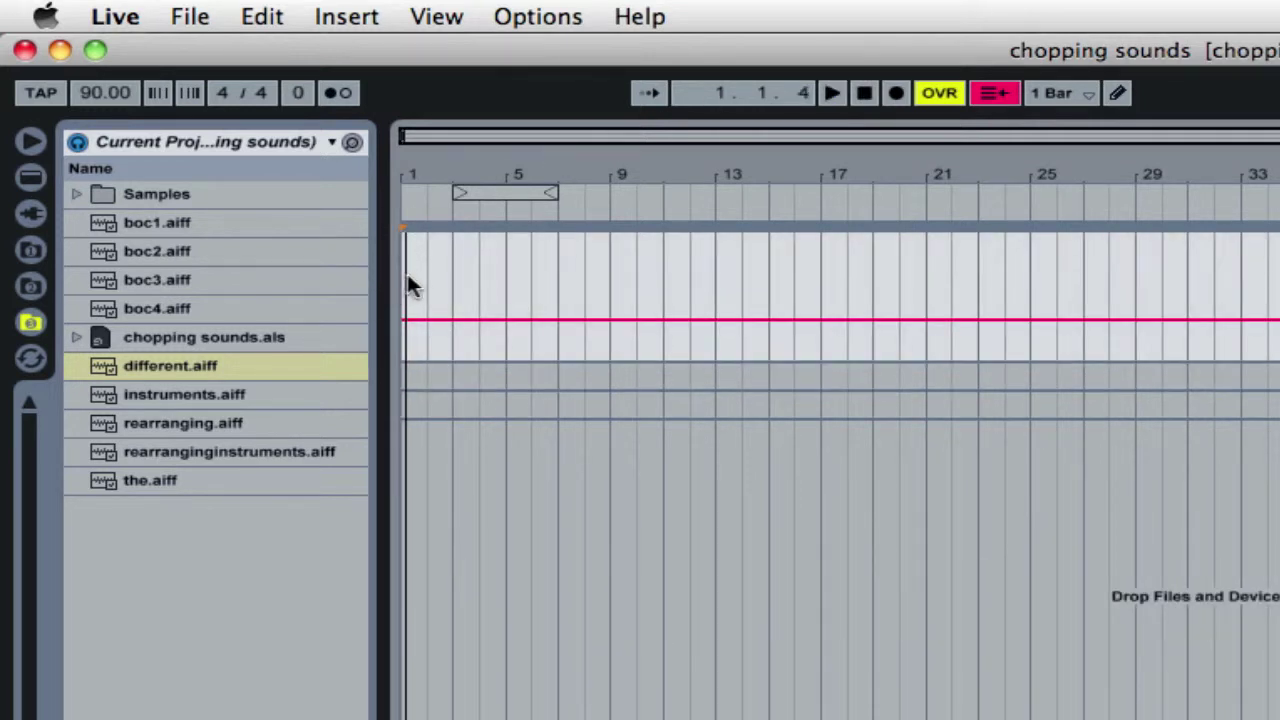
click(863, 94)
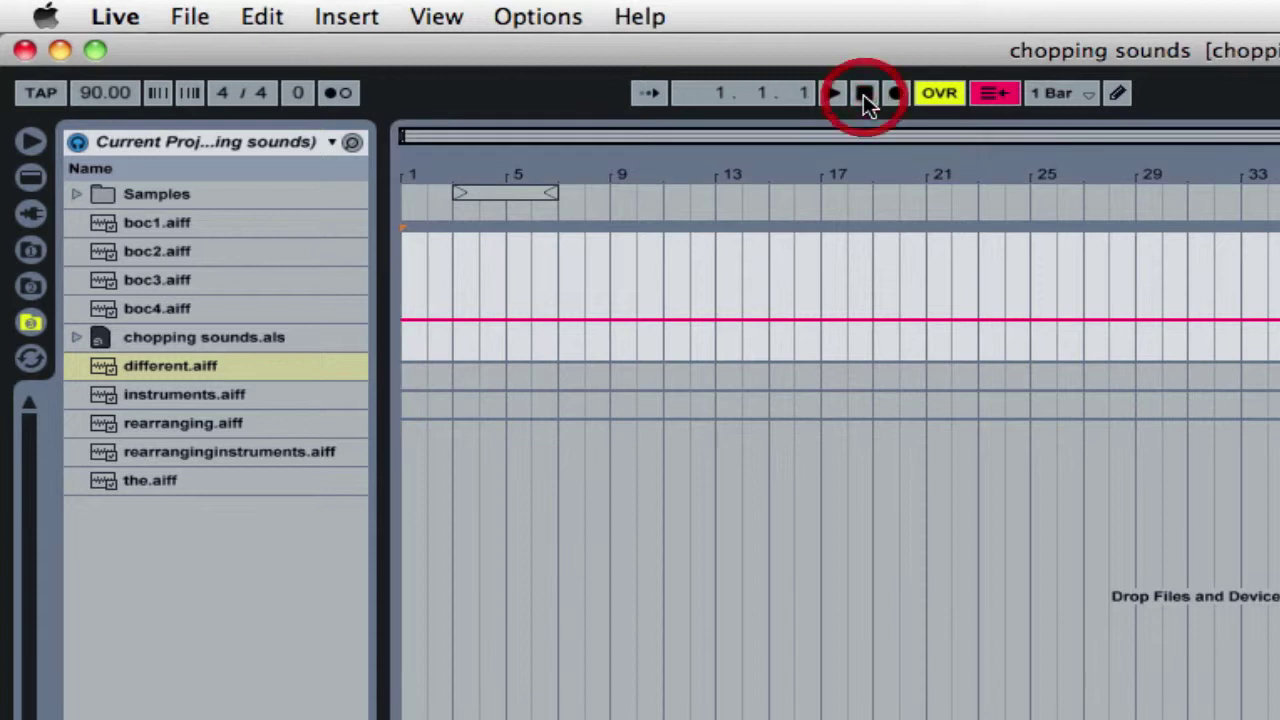
key(Tab)
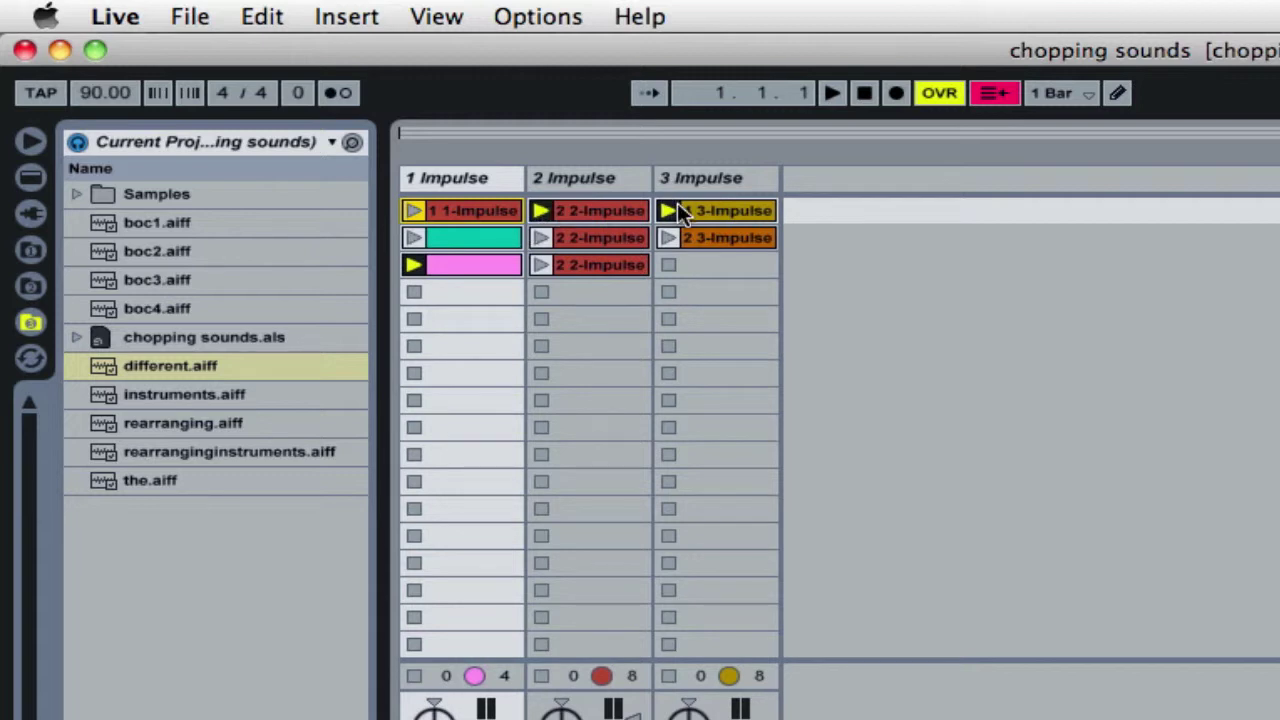
Arm arrangement recording and stop all clips in every track so the recording can start from silence.
click(896, 93)
click(669, 289)
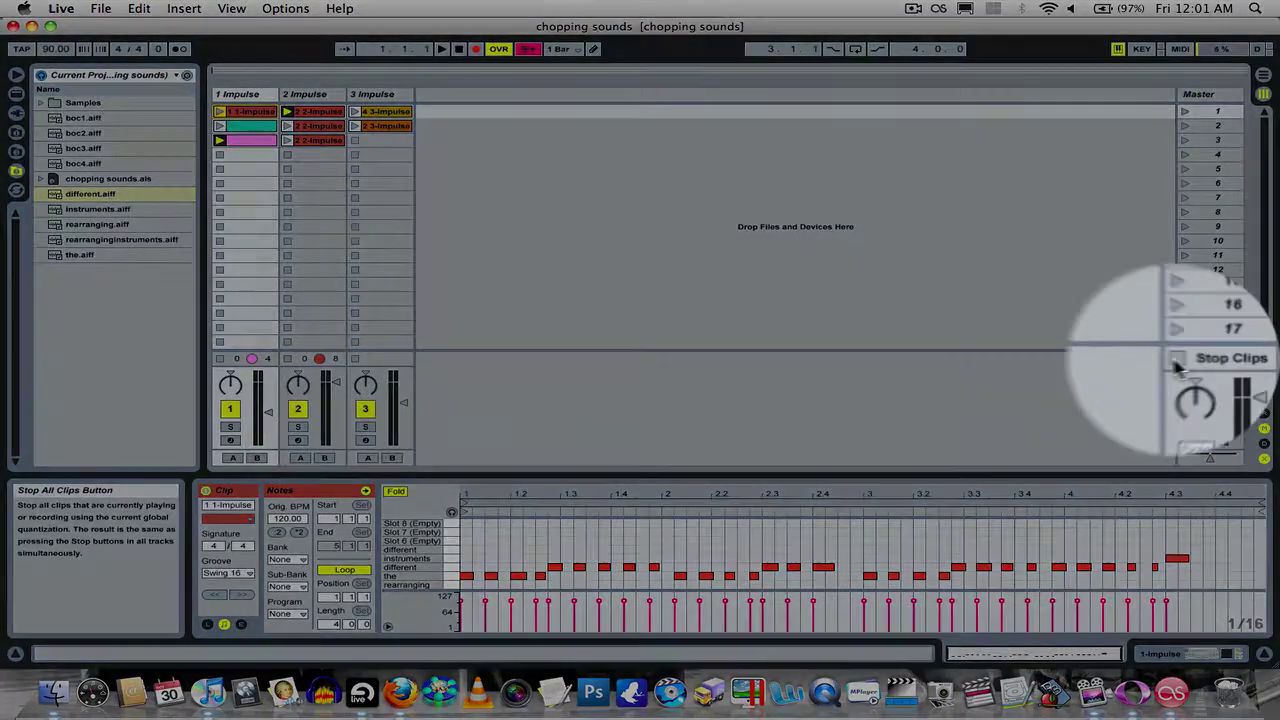
click(1180, 360)
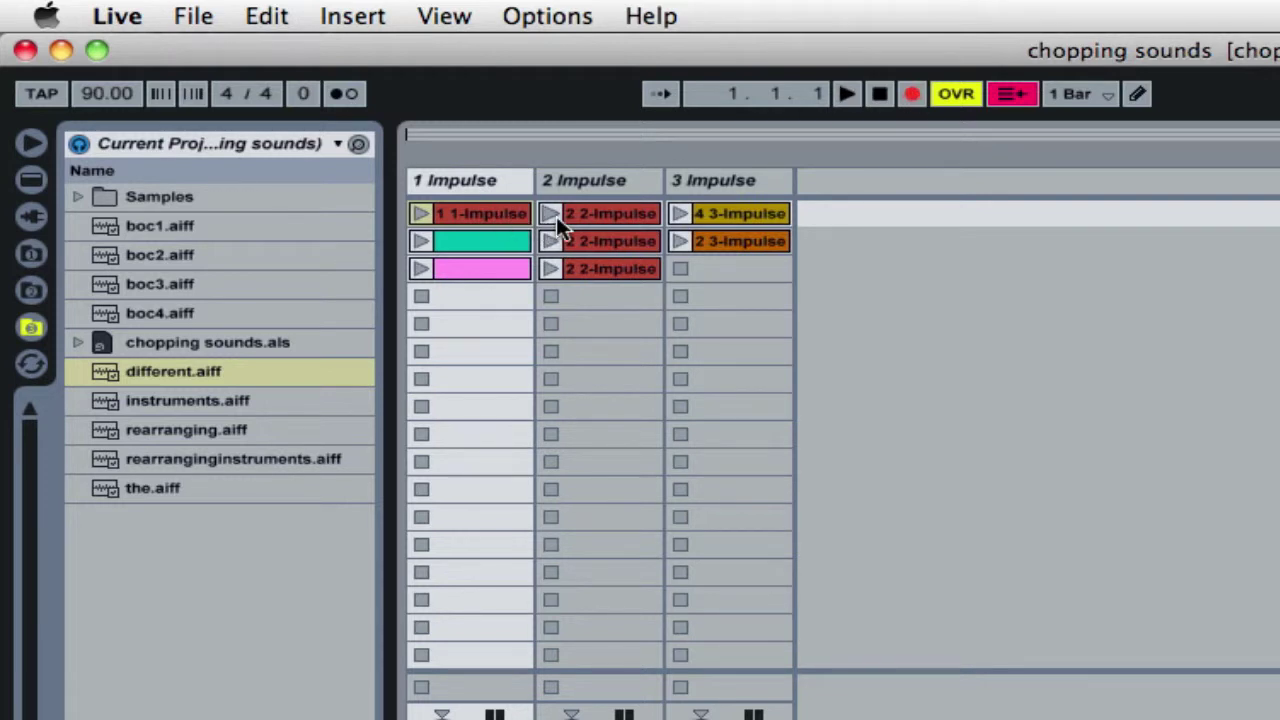
Start recording by launching the first clip of 2 Impulse, followed by the first clips of 1 Impulse and 3 Impulse.
click(594, 183)
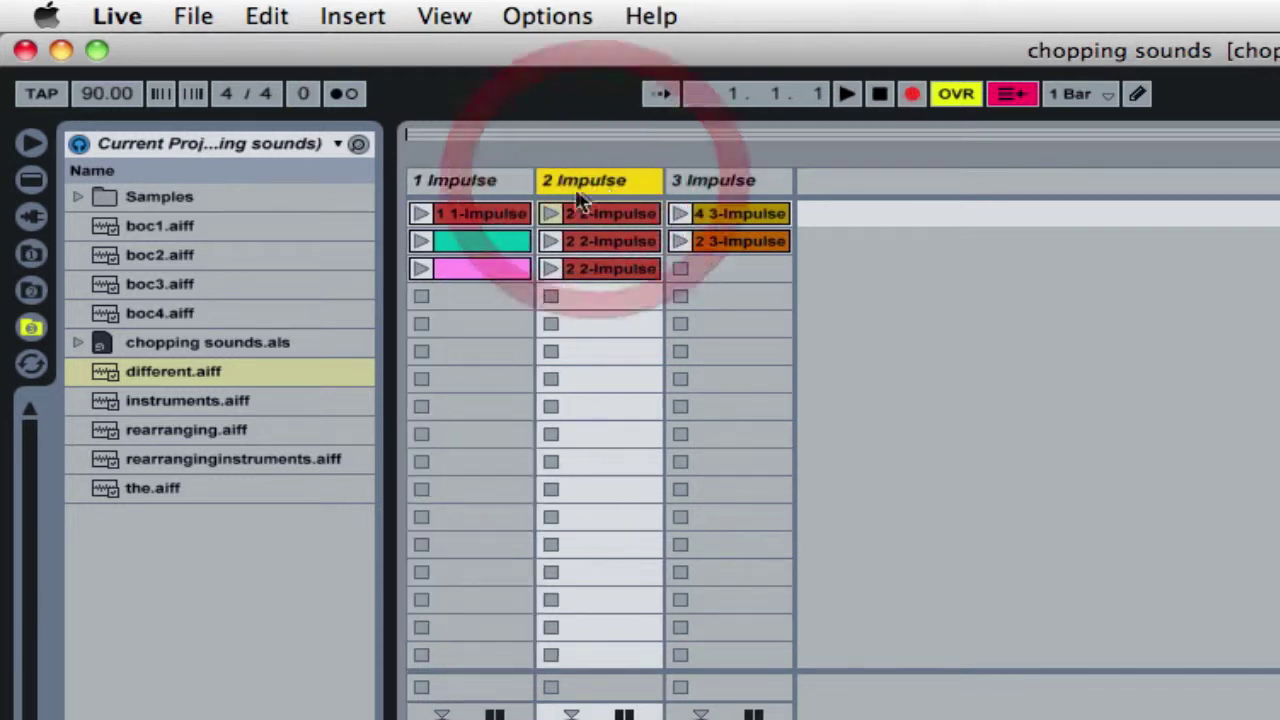
click(549, 213)
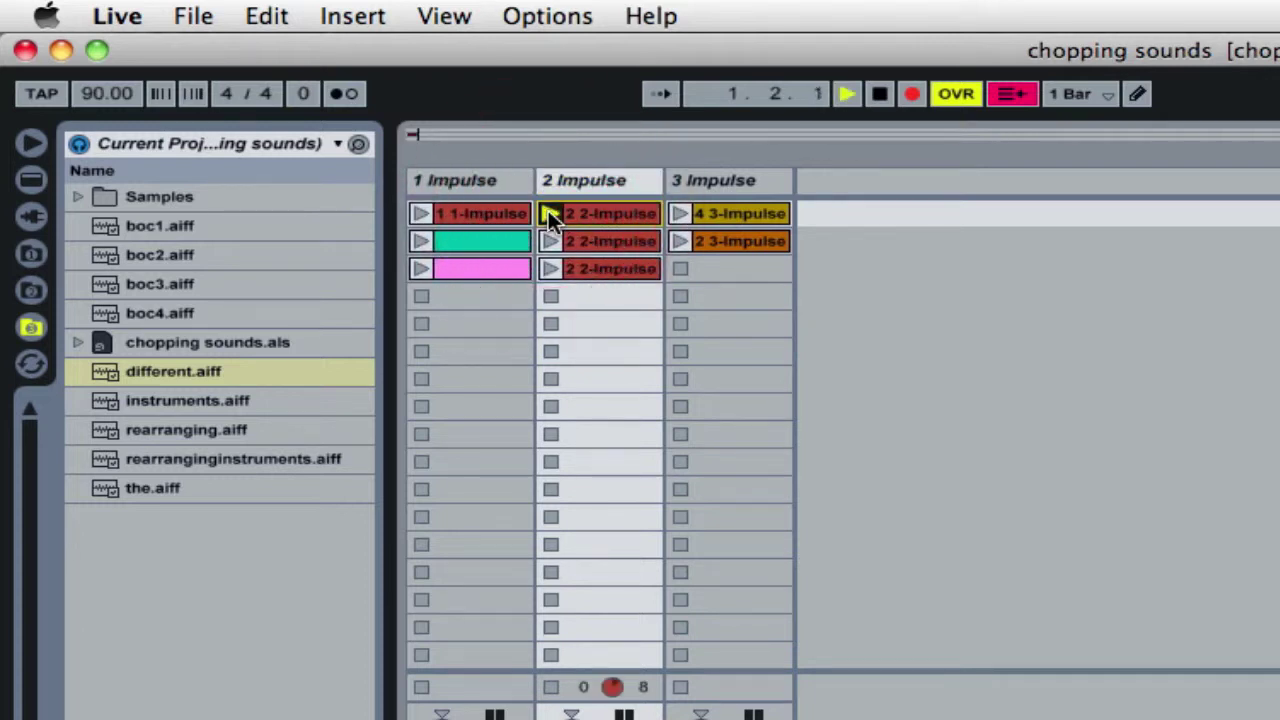
click(422, 213)
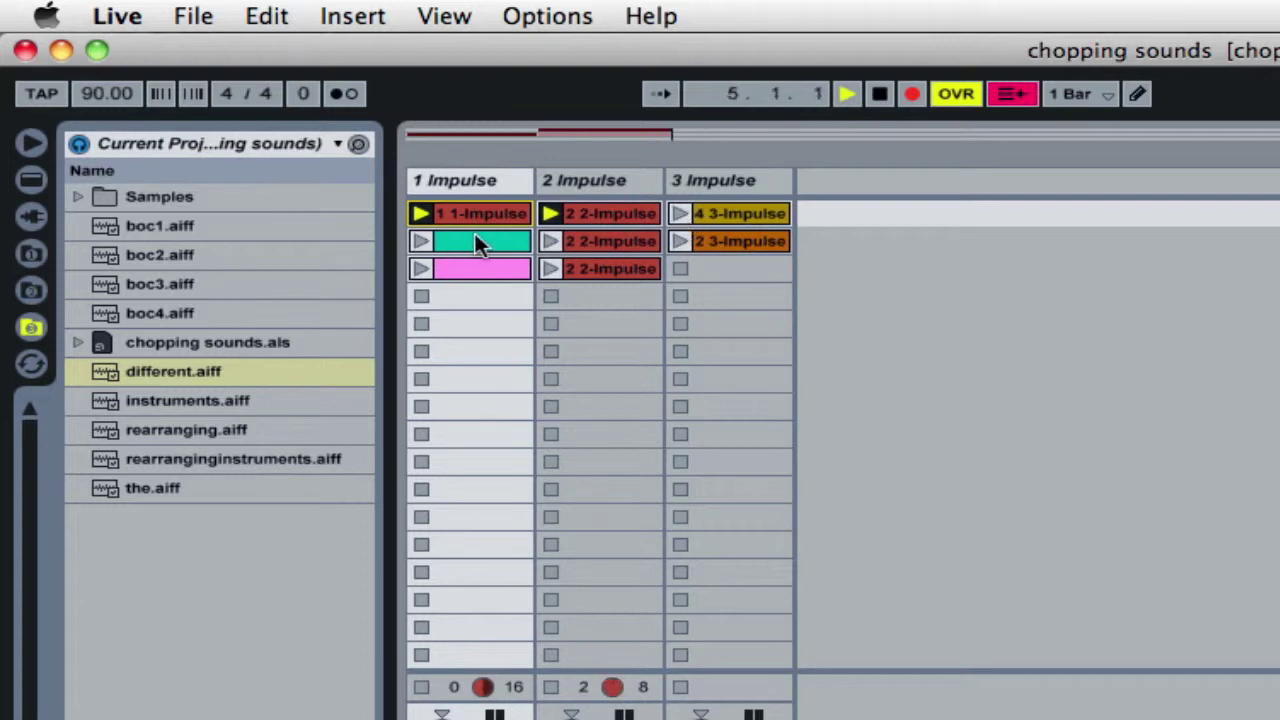
click(680, 213)
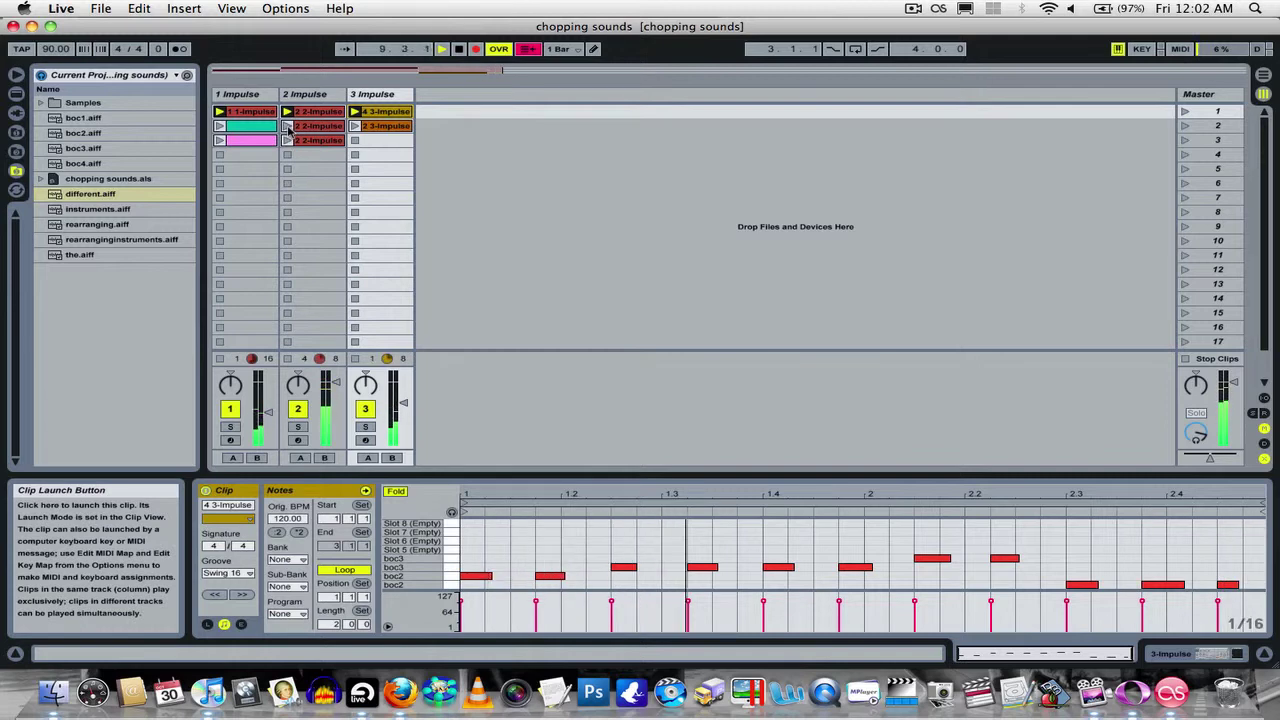
Launch the second-row clips of 2 Impulse, 1 Impulse and 3 Impulse in turn while recording.
click(287, 127)
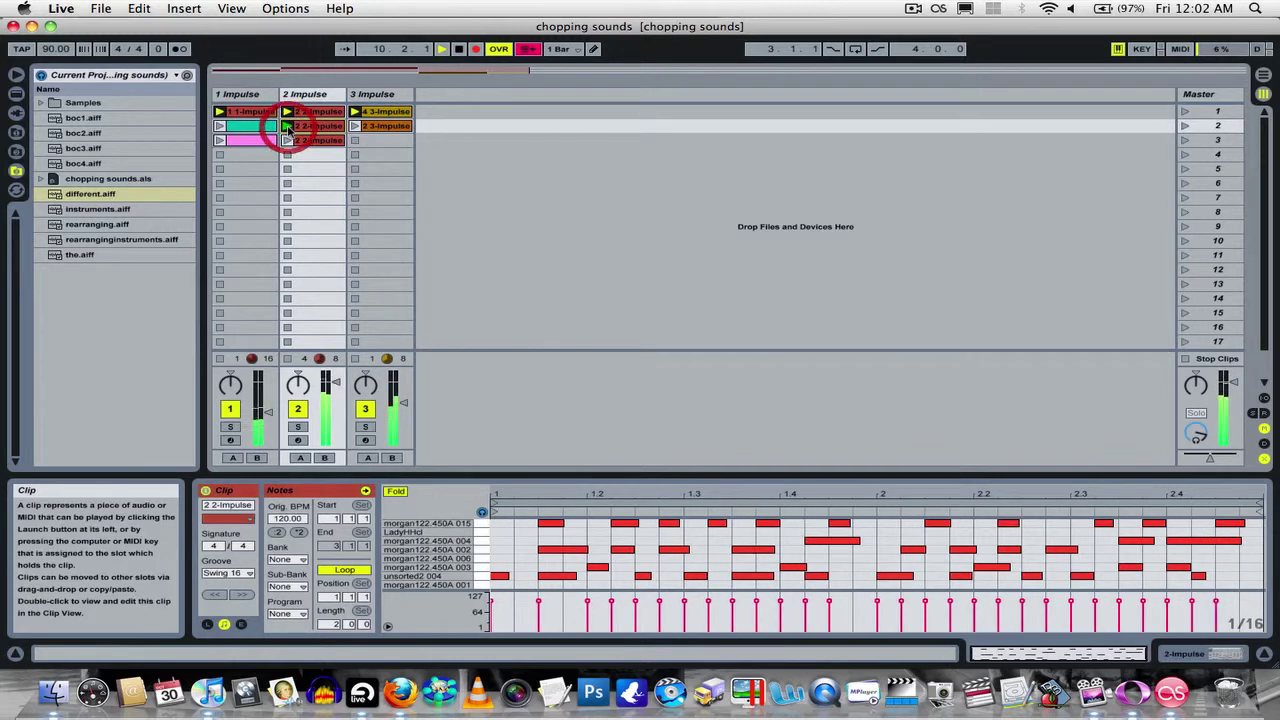
click(220, 127)
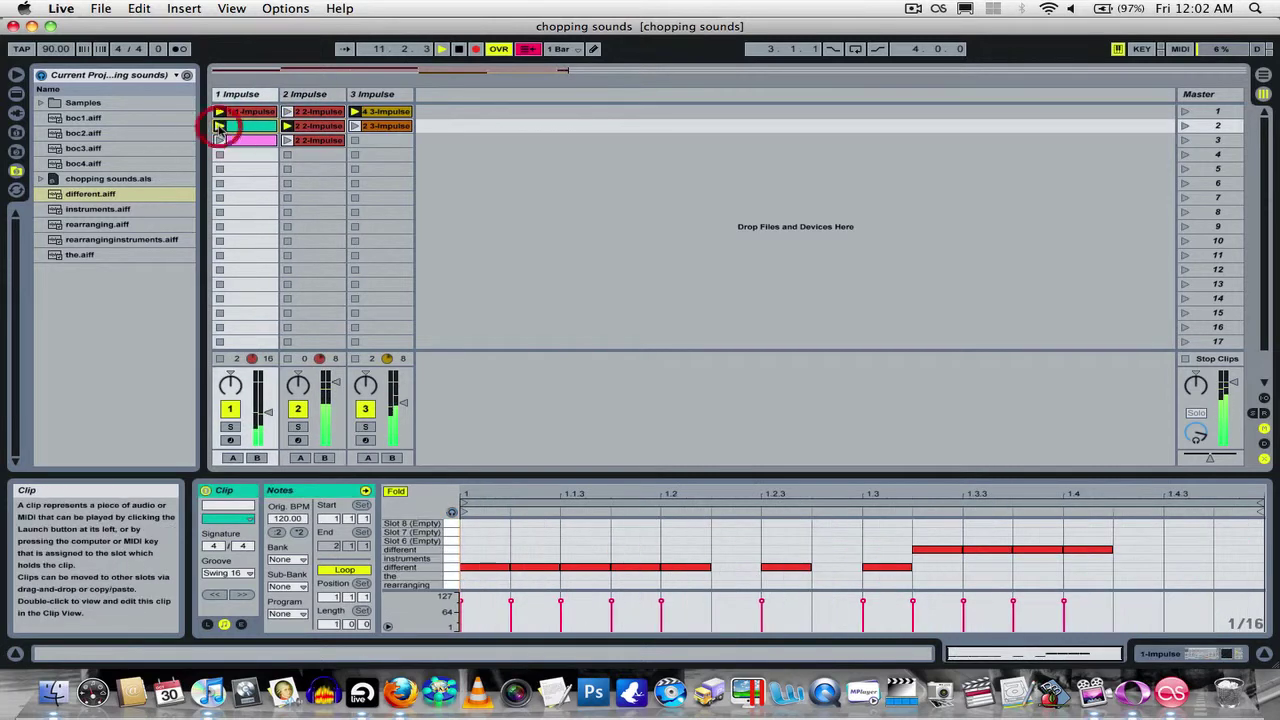
click(355, 127)
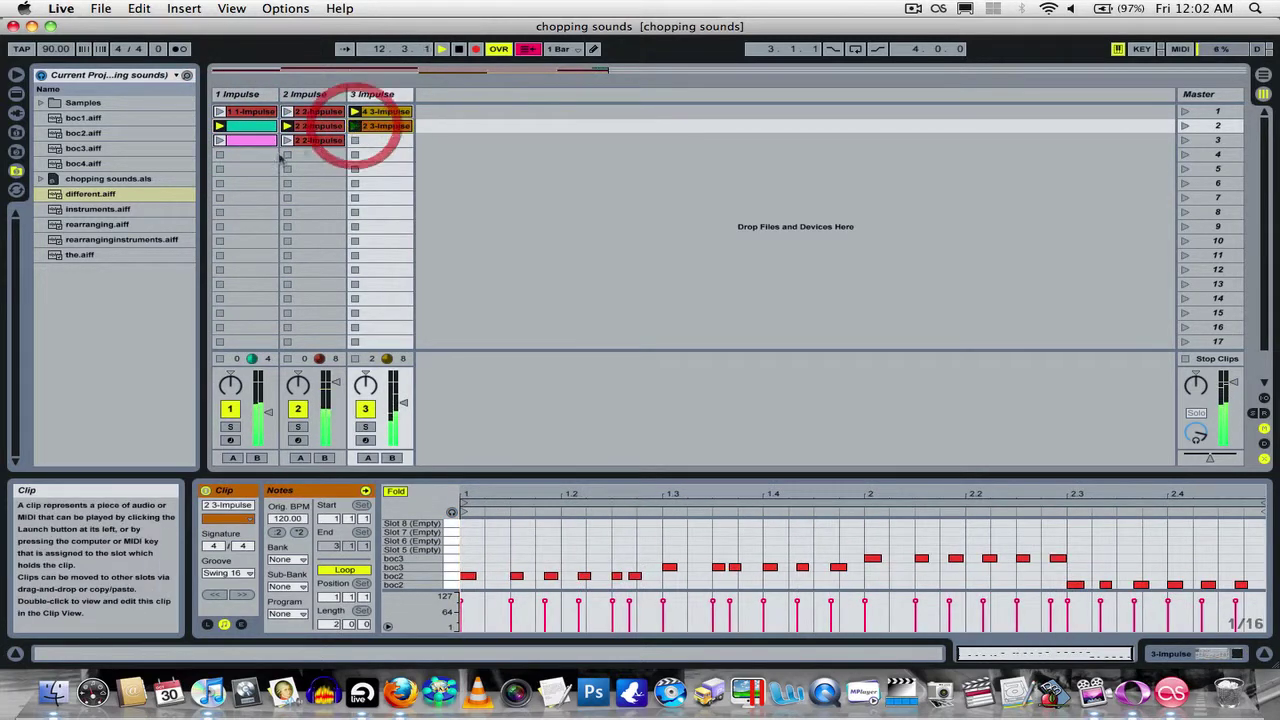
Launch the pink clip on 1 Impulse, the first clip on 3 Impulse and the third clip on 2 Impulse.
click(220, 141)
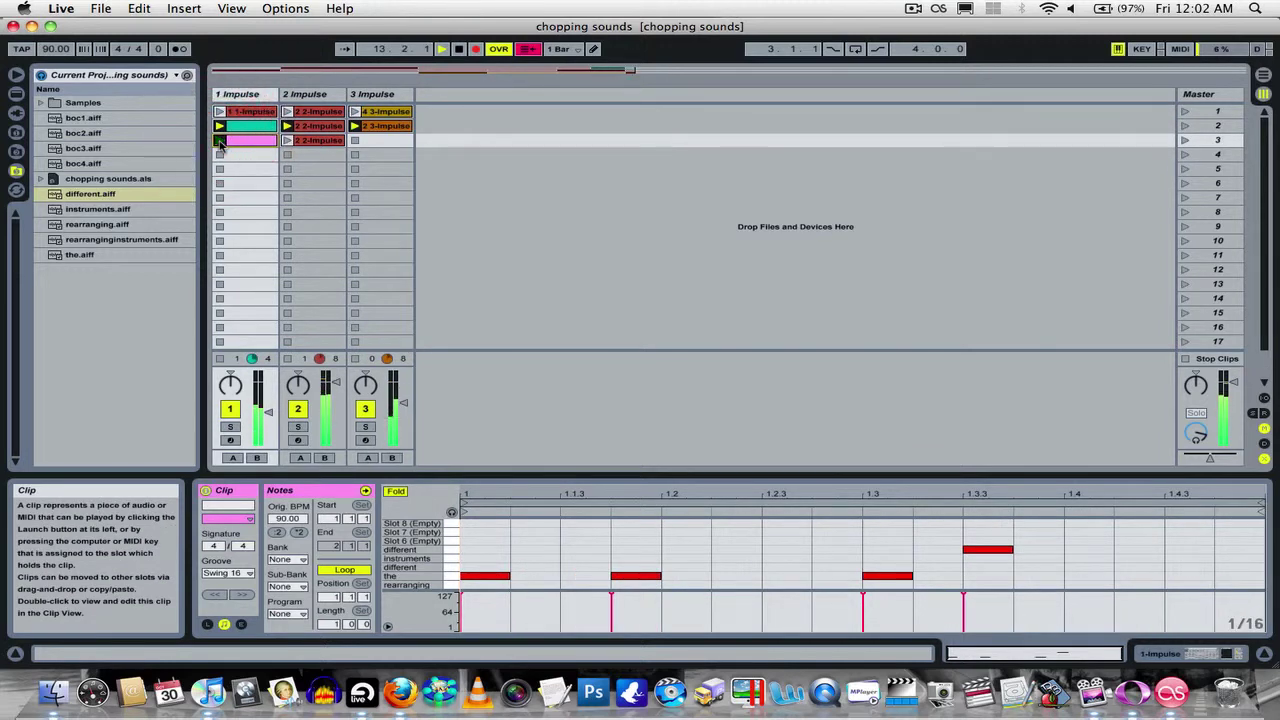
click(355, 112)
click(289, 142)
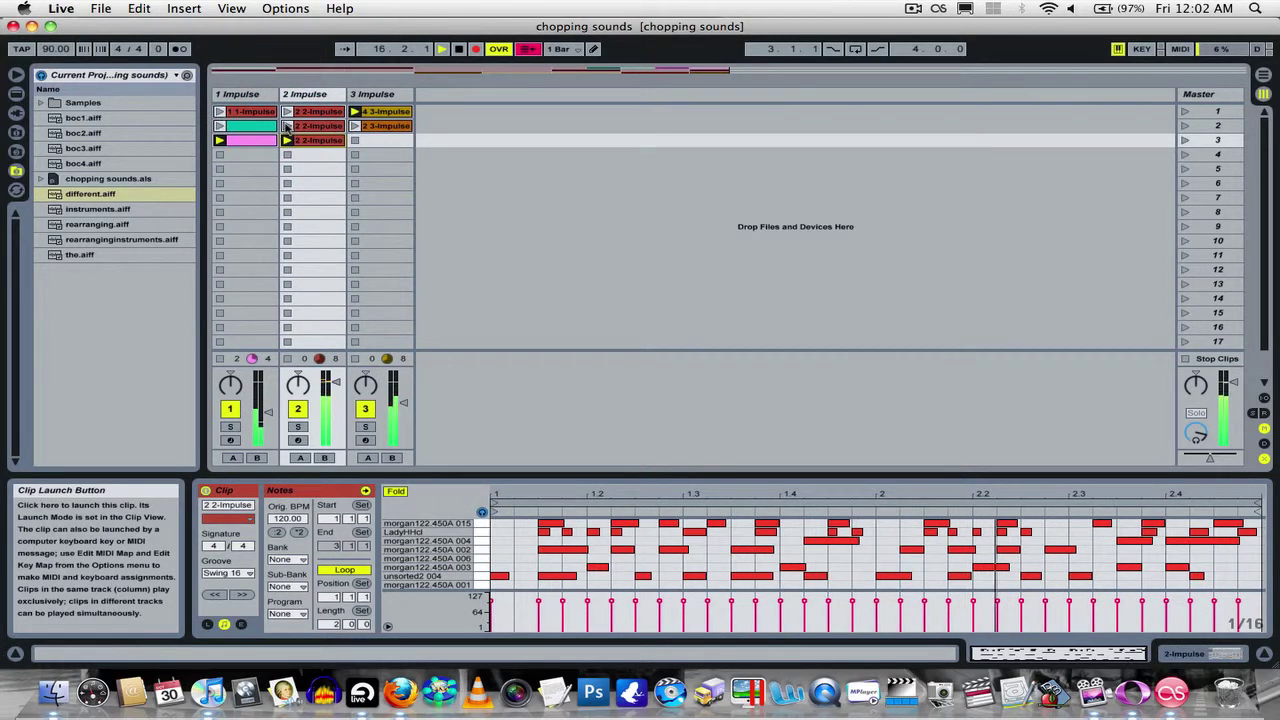
Alternate the second and third clips on 2 Impulse, then the teal and pink clips on 1 Impulse, while recording.
click(287, 127)
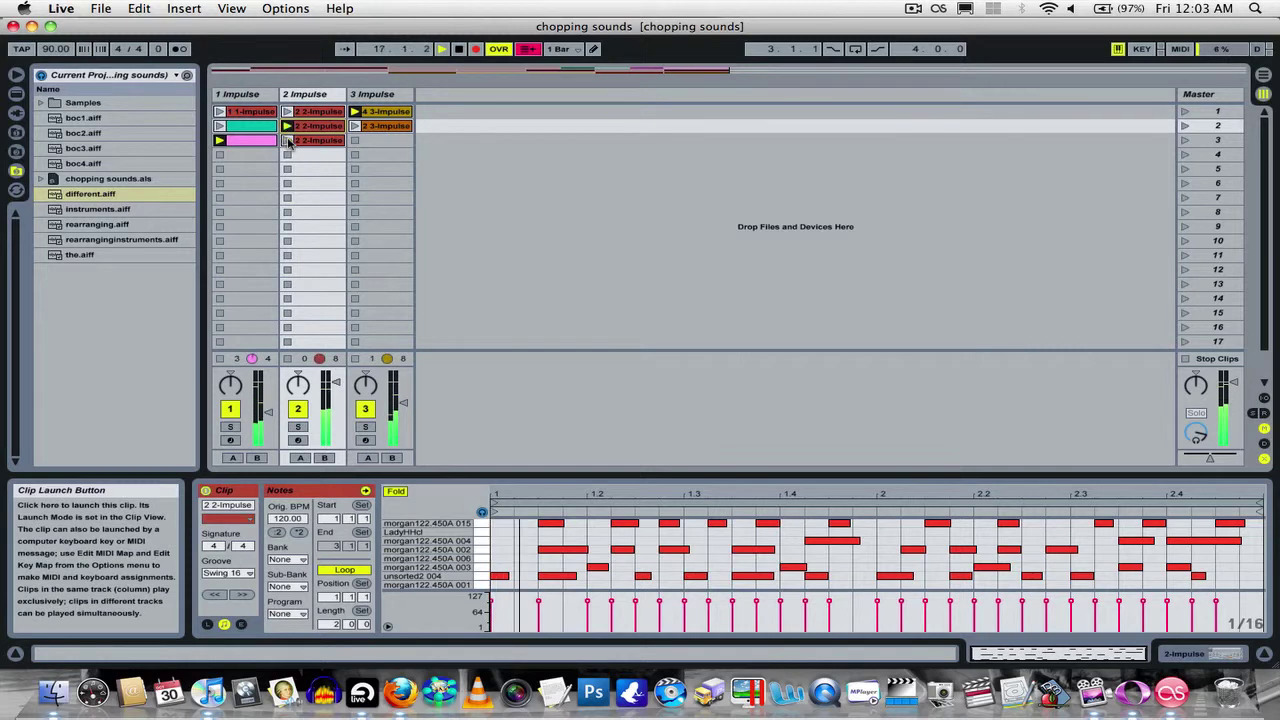
click(287, 141)
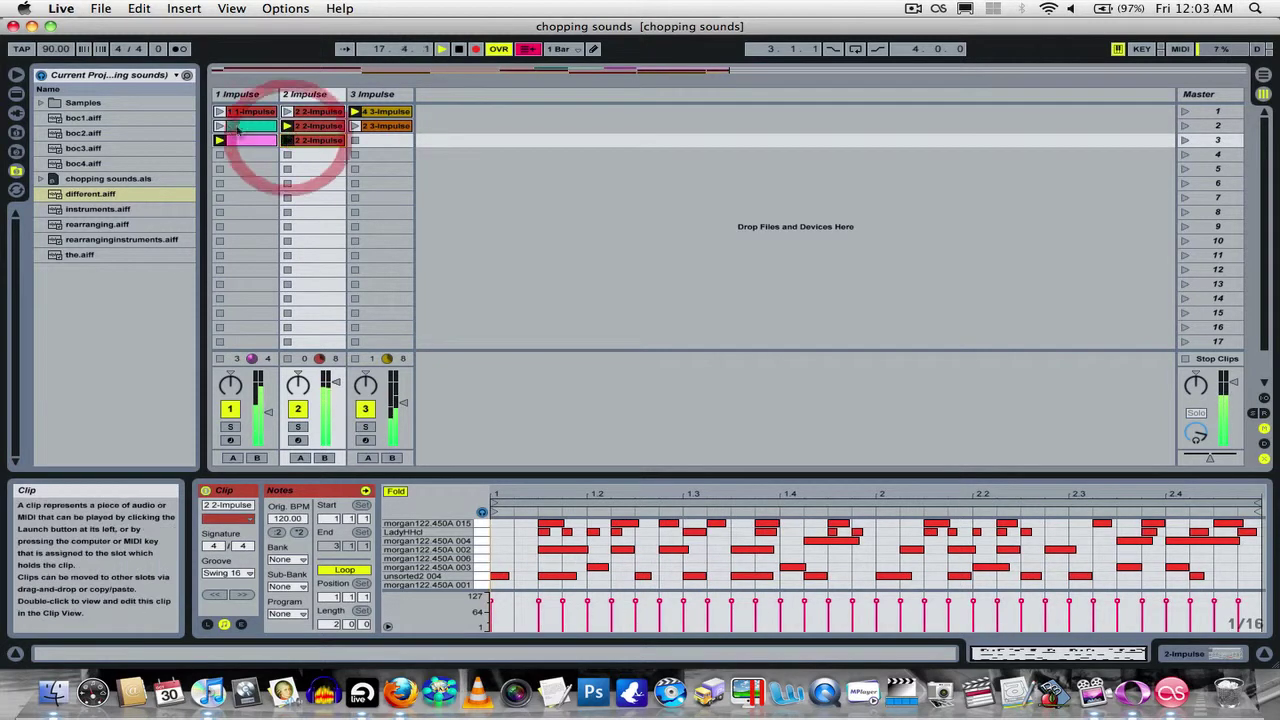
click(222, 127)
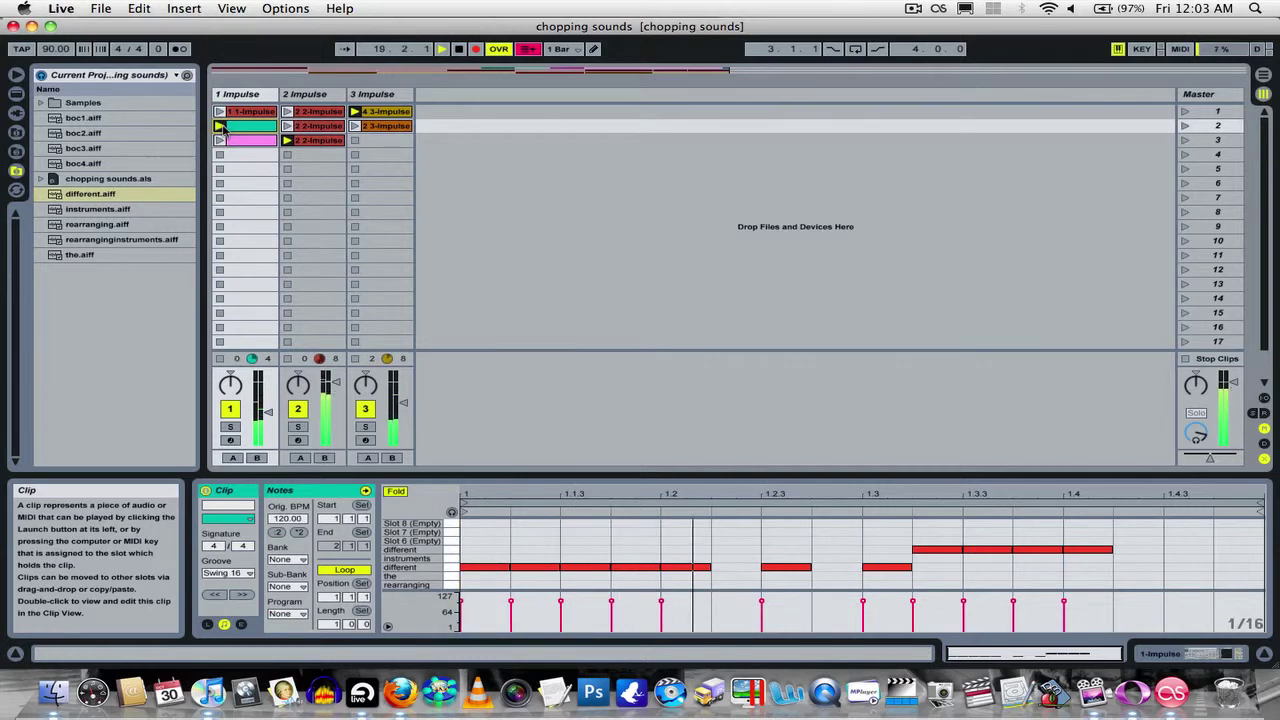
click(218, 141)
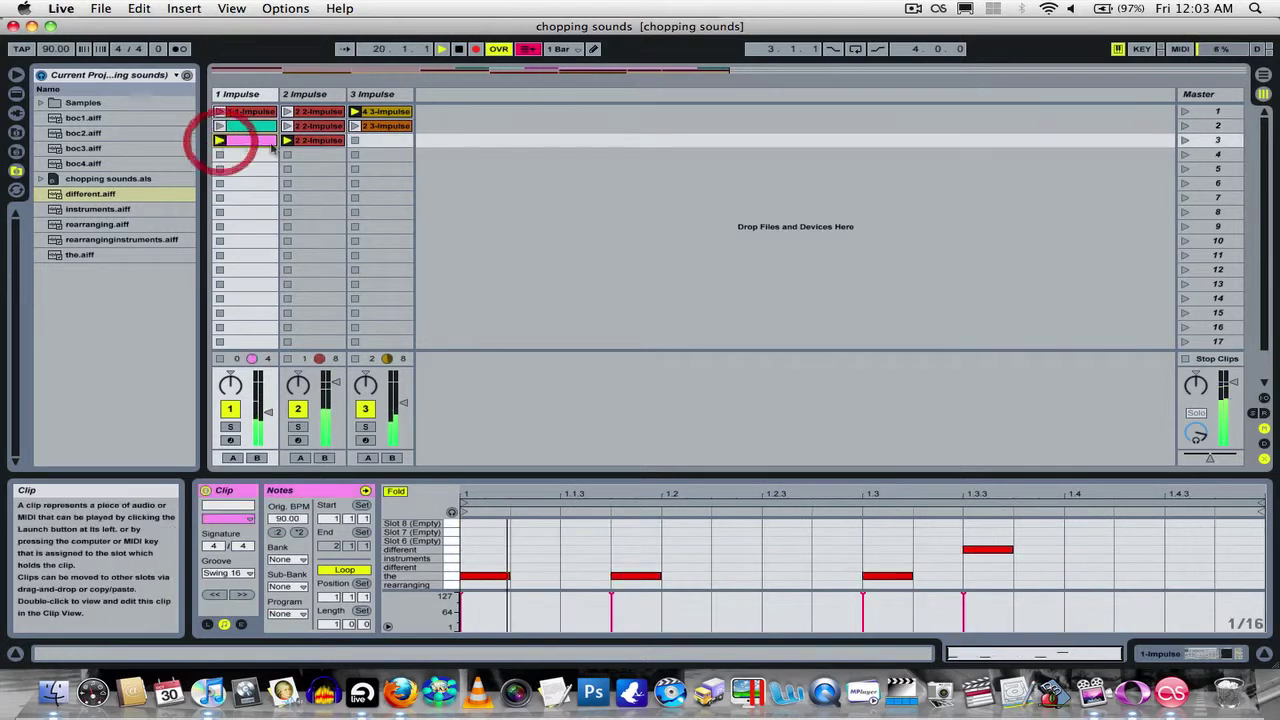
Launch the second clip on 3 Impulse, return to its first clip, and stop that track's playback.
click(355, 126)
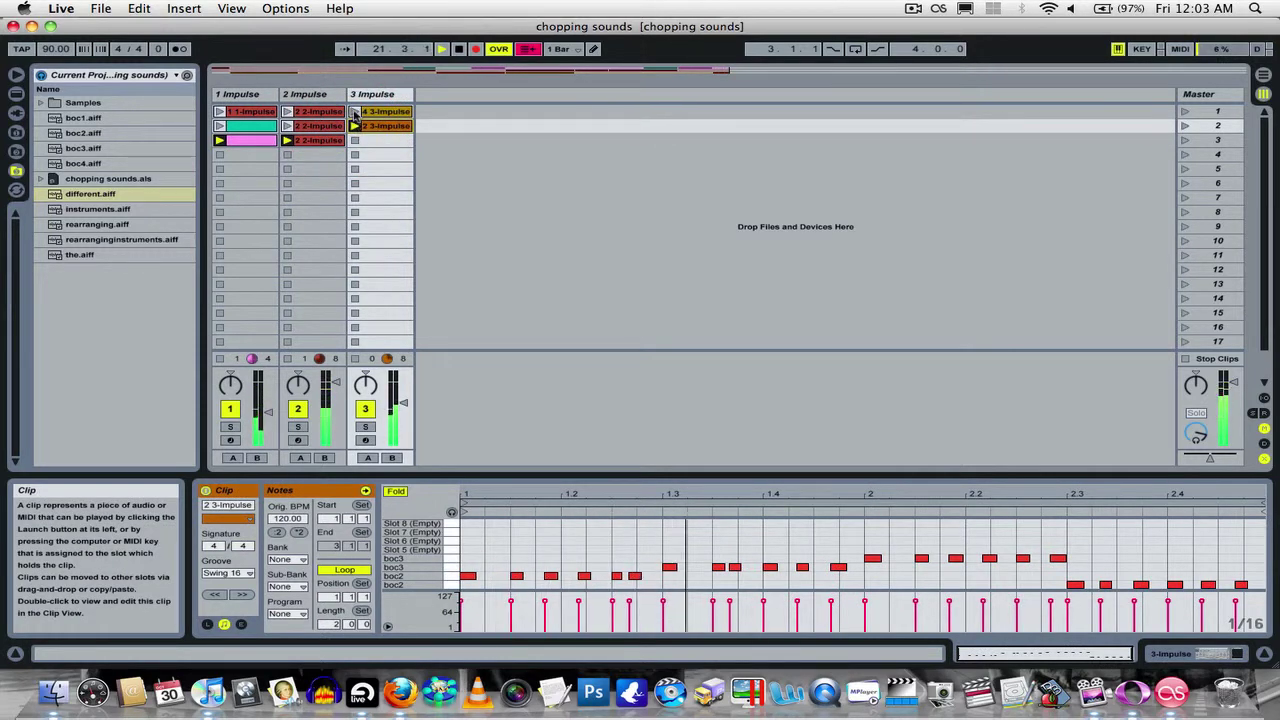
click(355, 112)
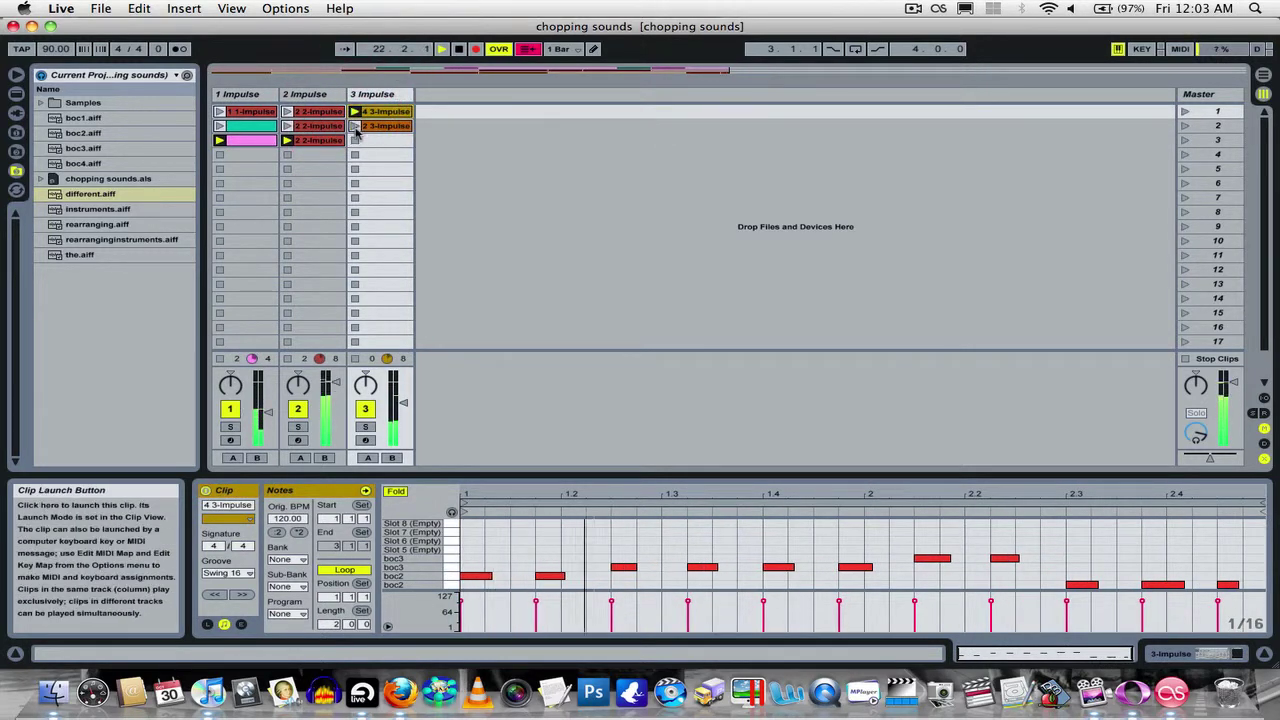
click(355, 141)
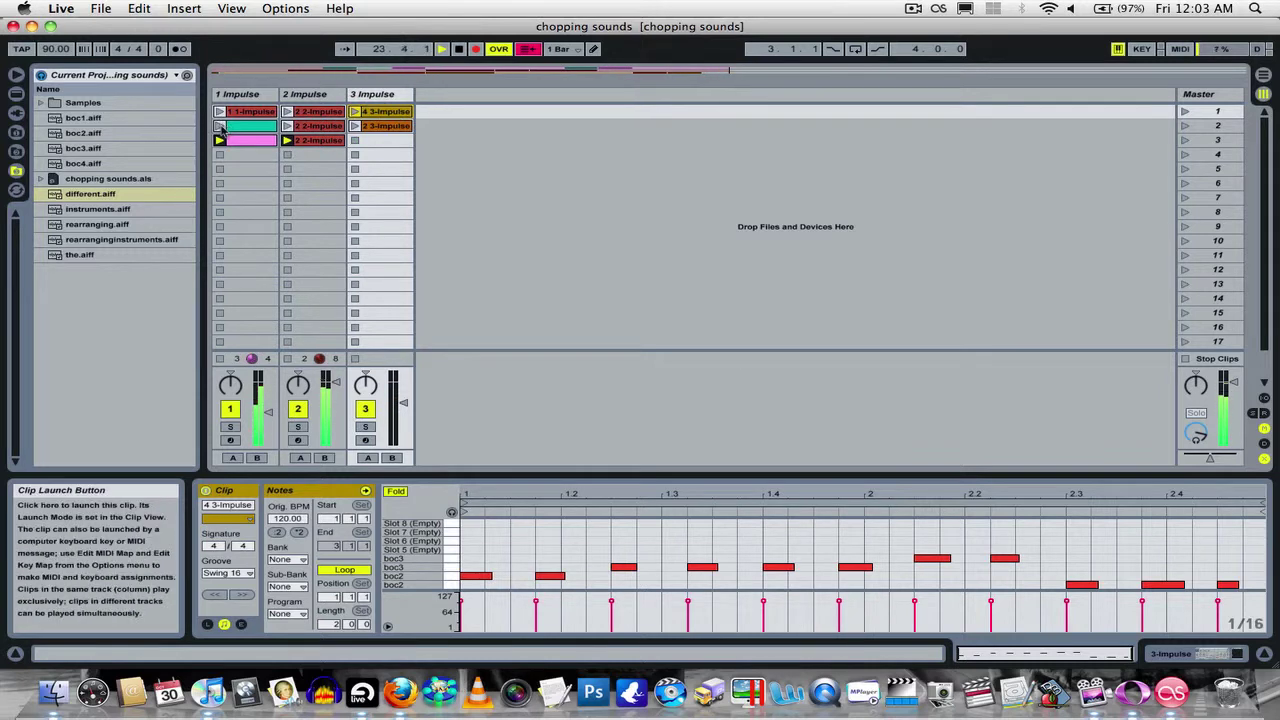
Launch the teal, pink and first red clips on 1 Impulse one after another while recording.
click(220, 126)
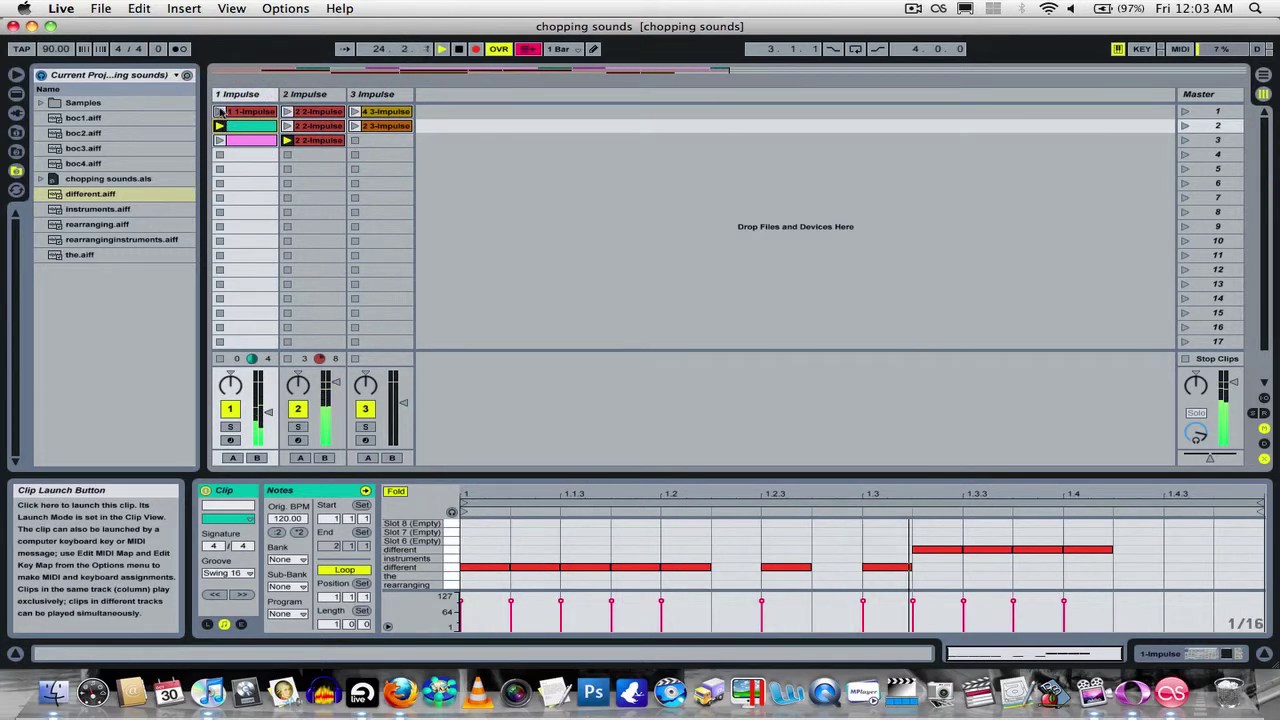
click(219, 140)
click(220, 112)
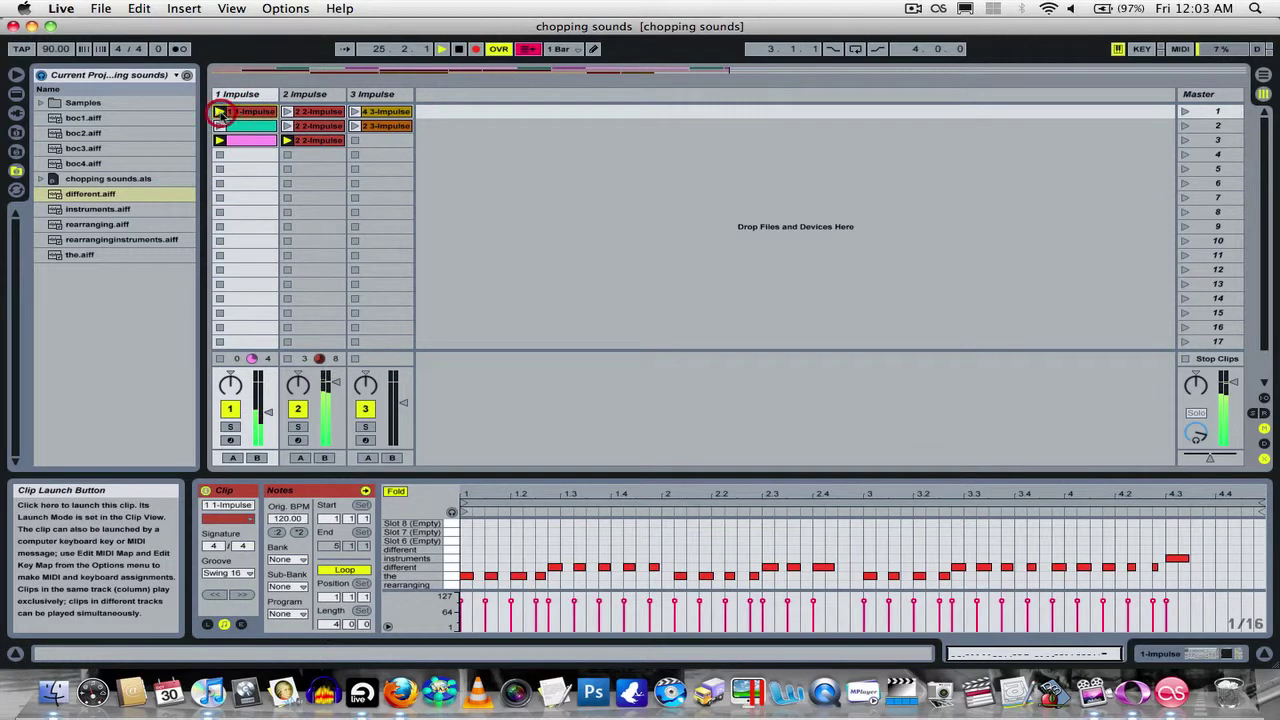
End the take by stopping 2 Impulse, playing the pink clip on 1 Impulse before stopping that track, and stopping the recording.
click(287, 155)
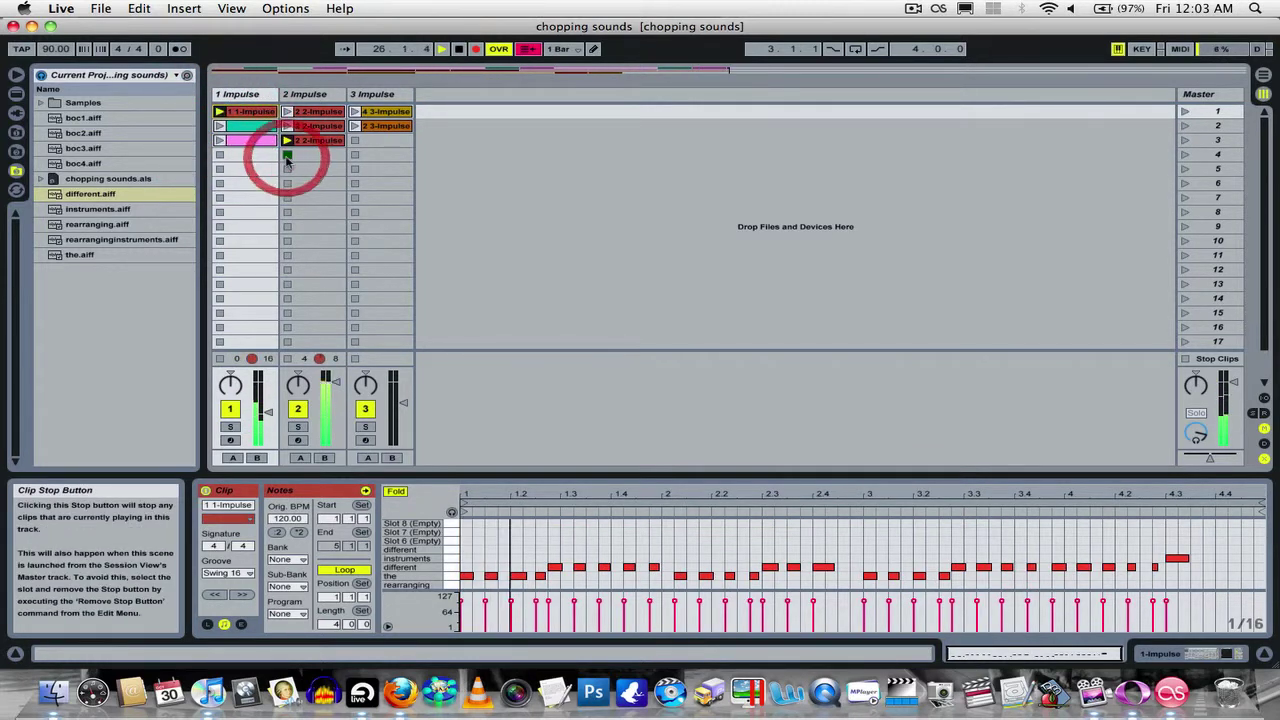
click(219, 140)
click(220, 157)
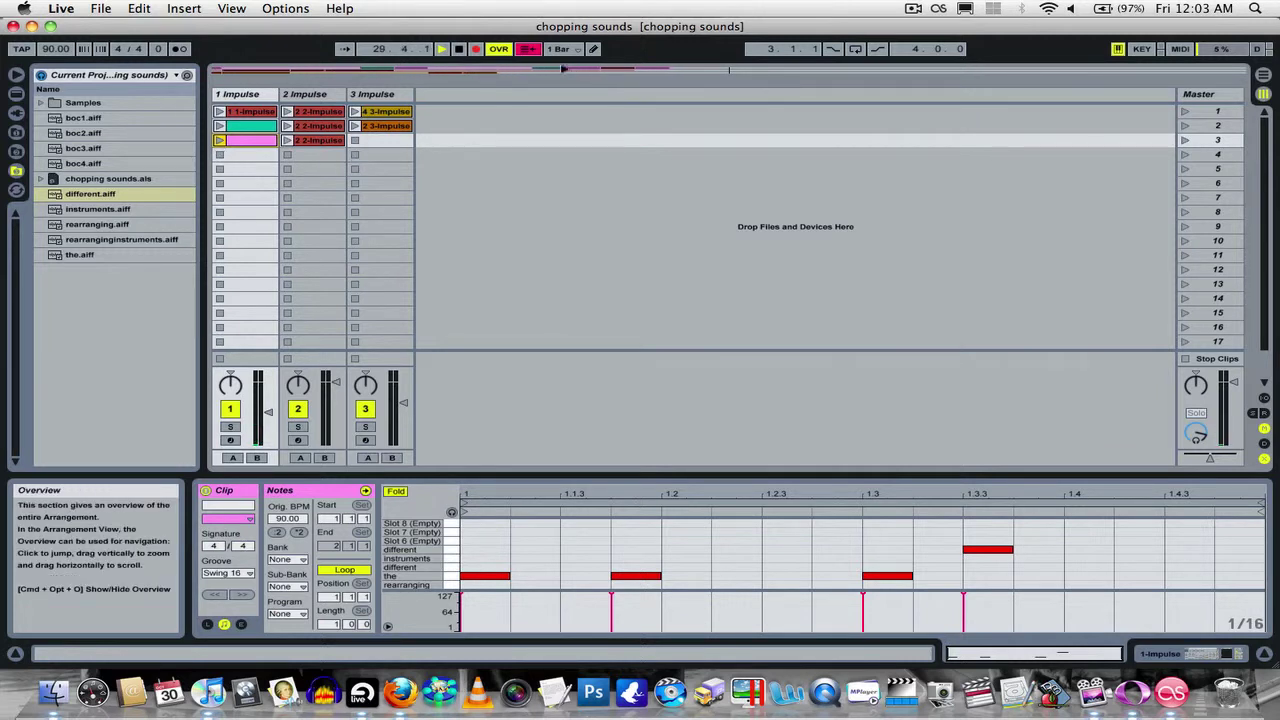
click(460, 50)
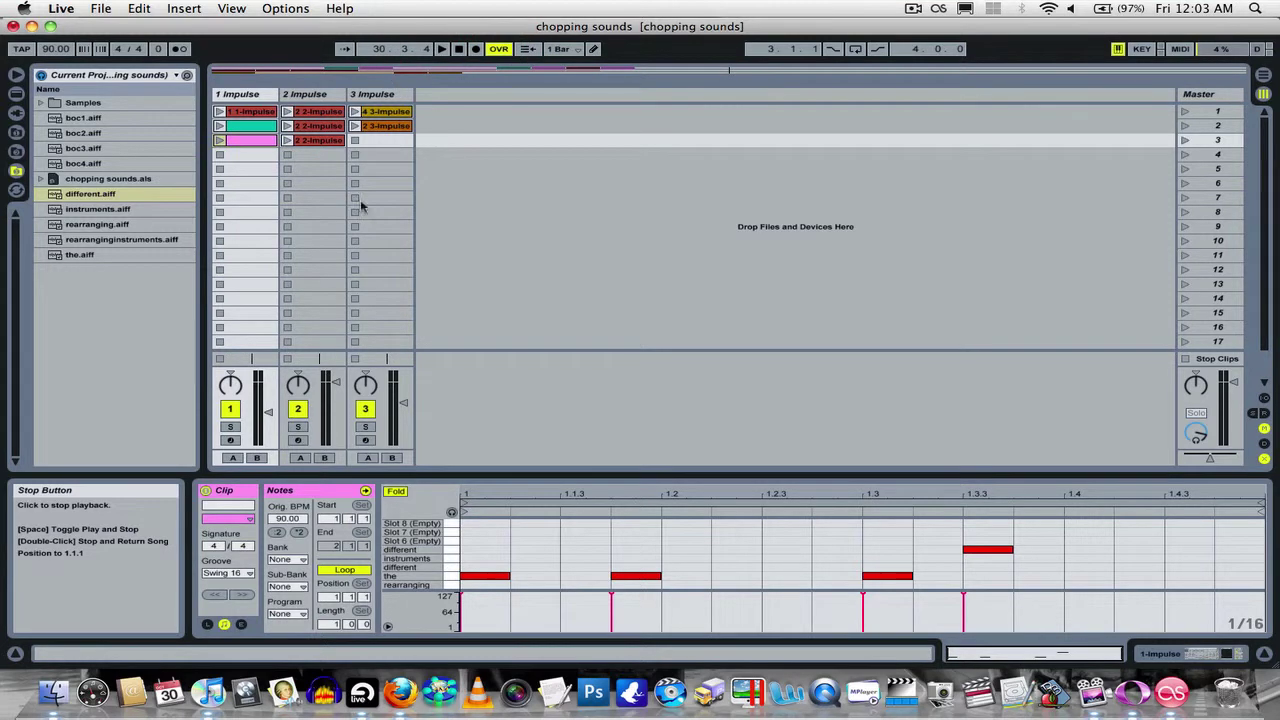
Show the devices of track 1 Impulse and audition its "rearranging" and "the" sample slots.
click(1180, 656)
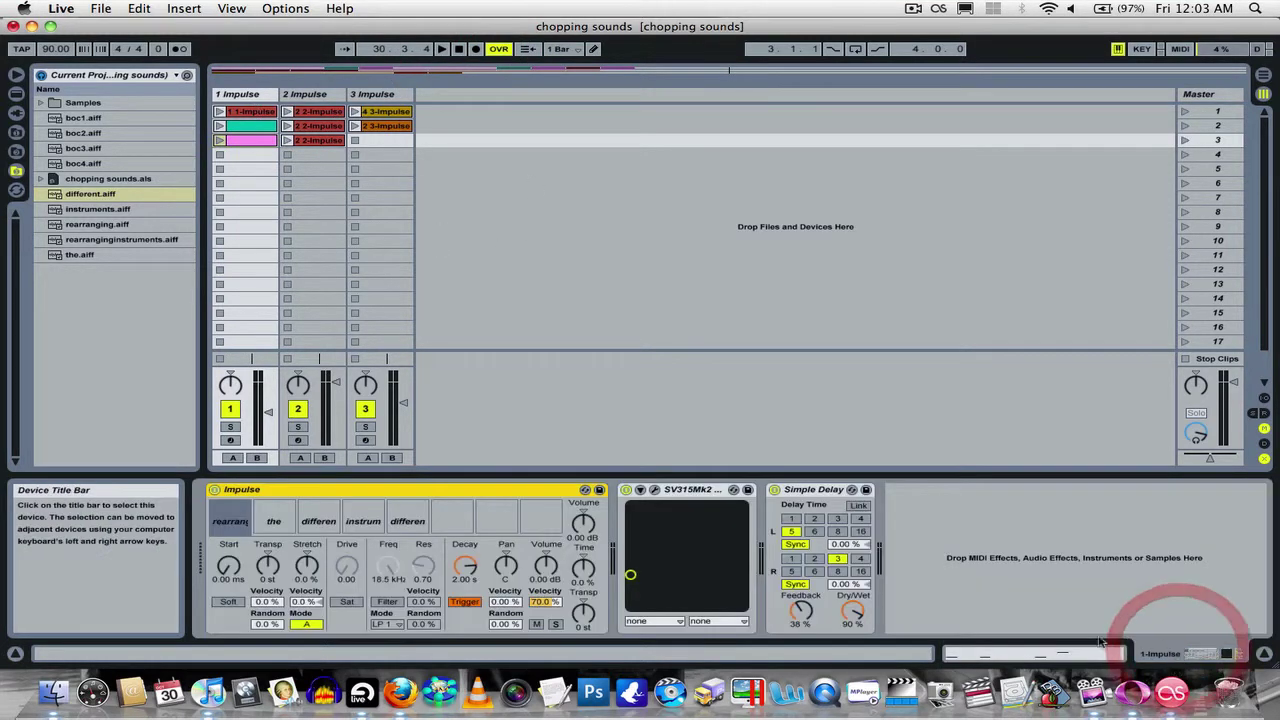
click(230, 508)
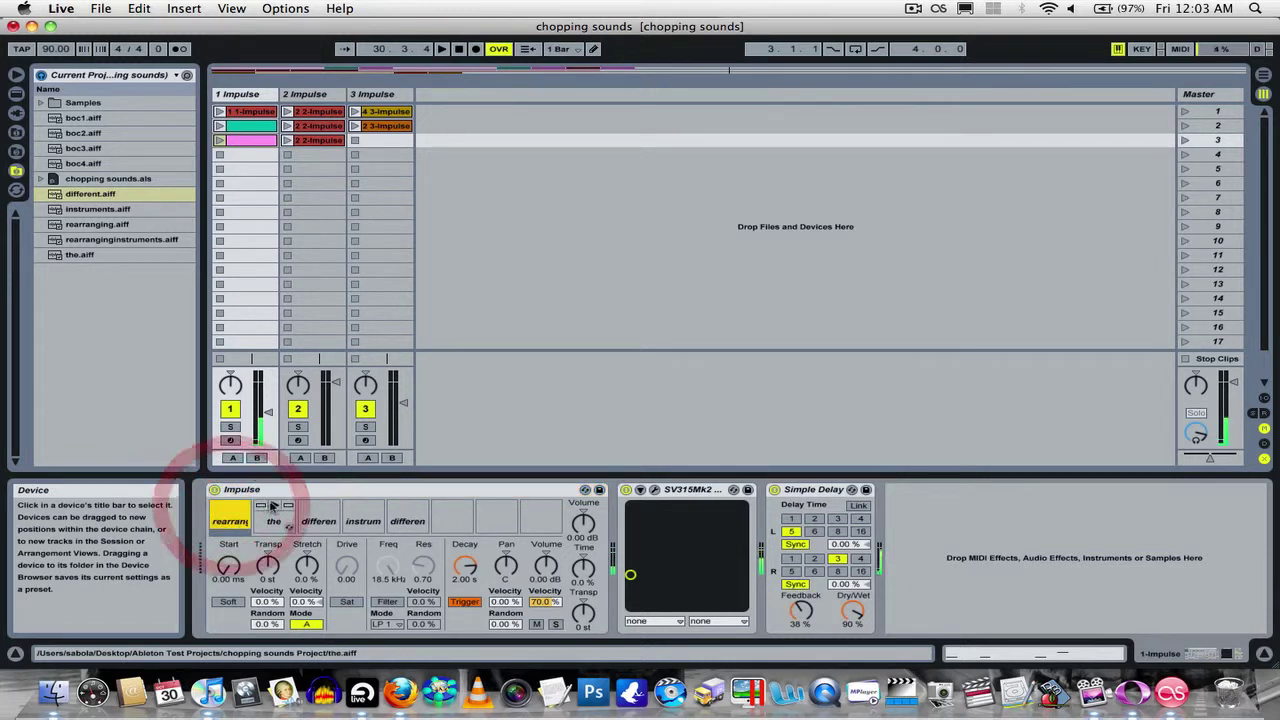
click(276, 508)
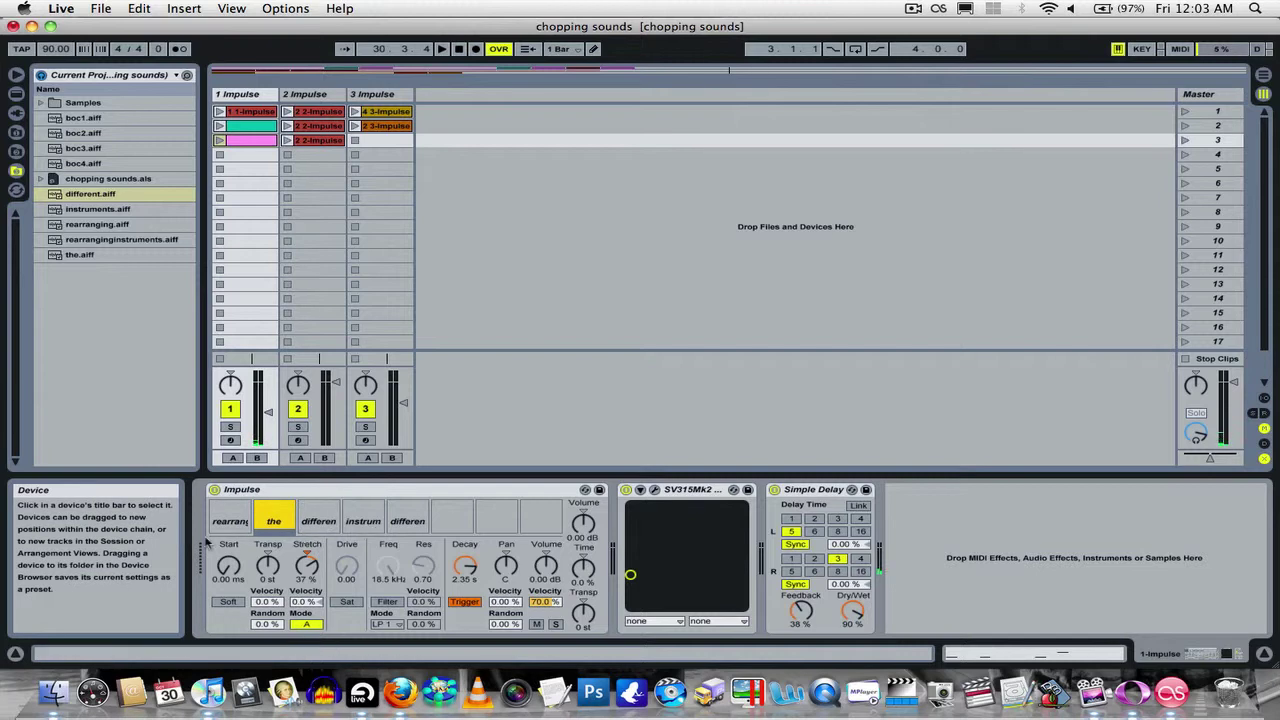
Preview the chopped voice samples in the project folder, including instruments.aiff, different.aiff, rearranging.aiff and the.aiff.
click(98, 214)
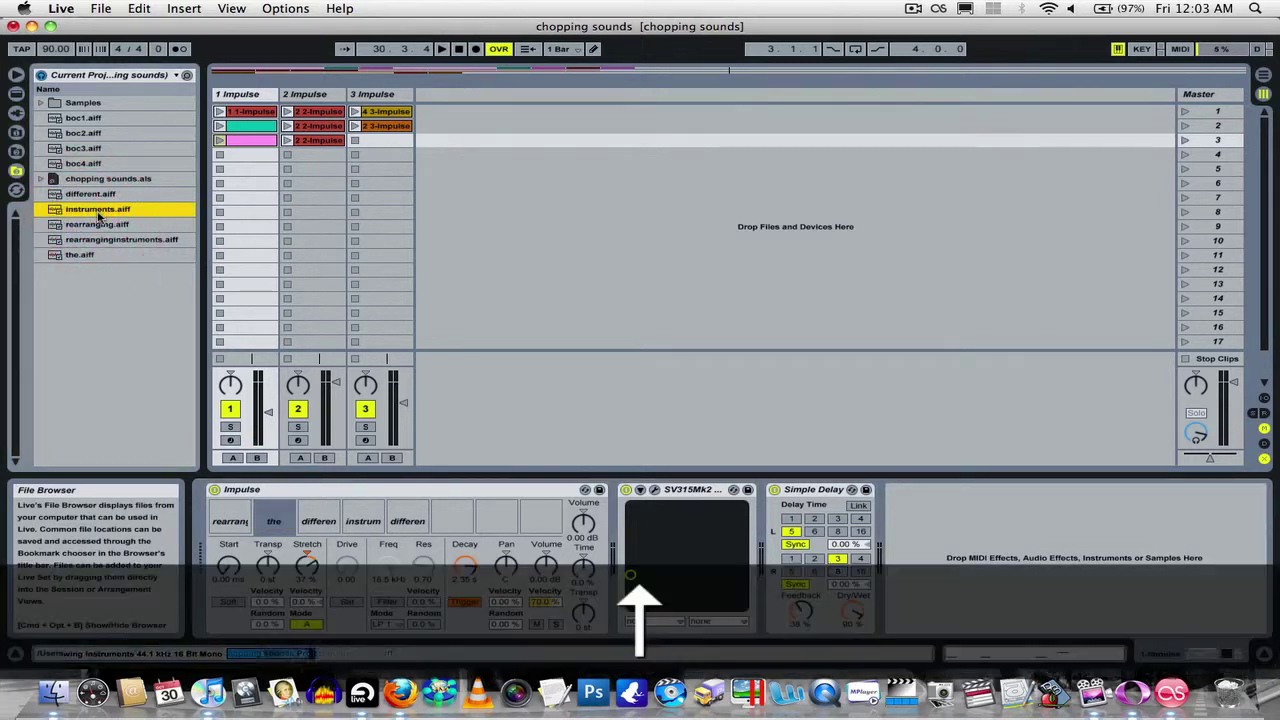
key(Up)
key(Down)
key(Down)
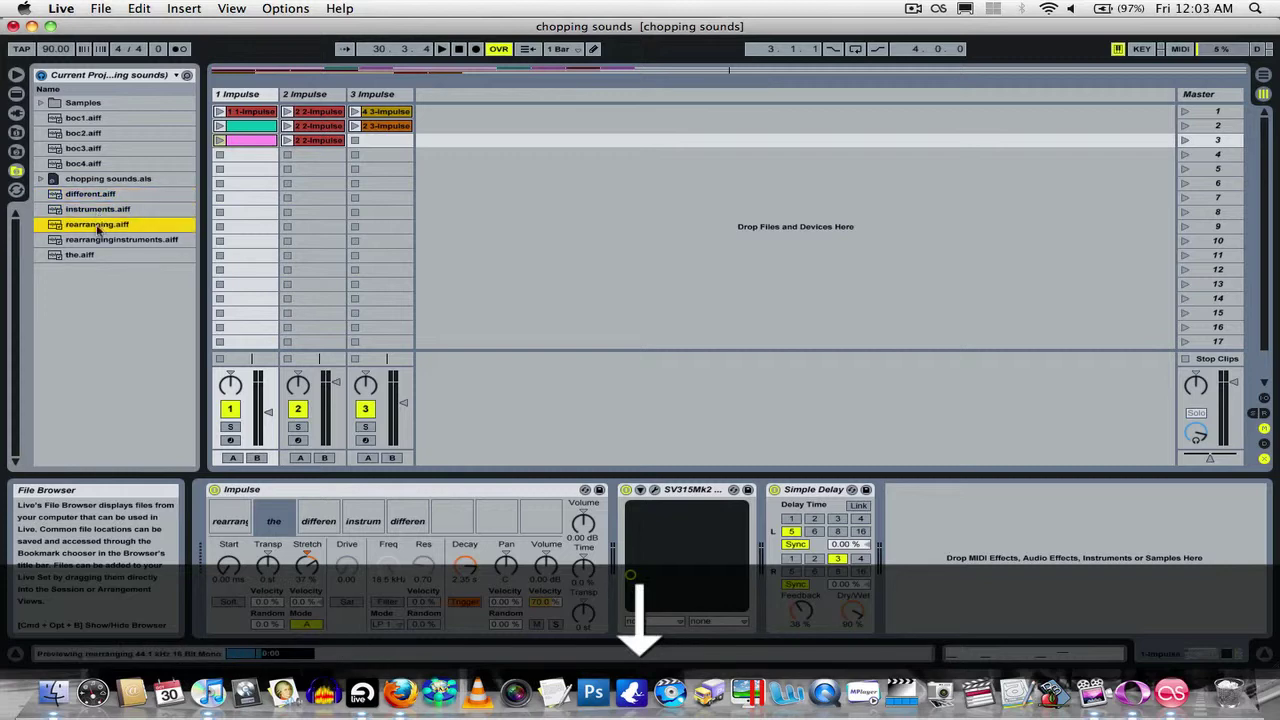
click(100, 252)
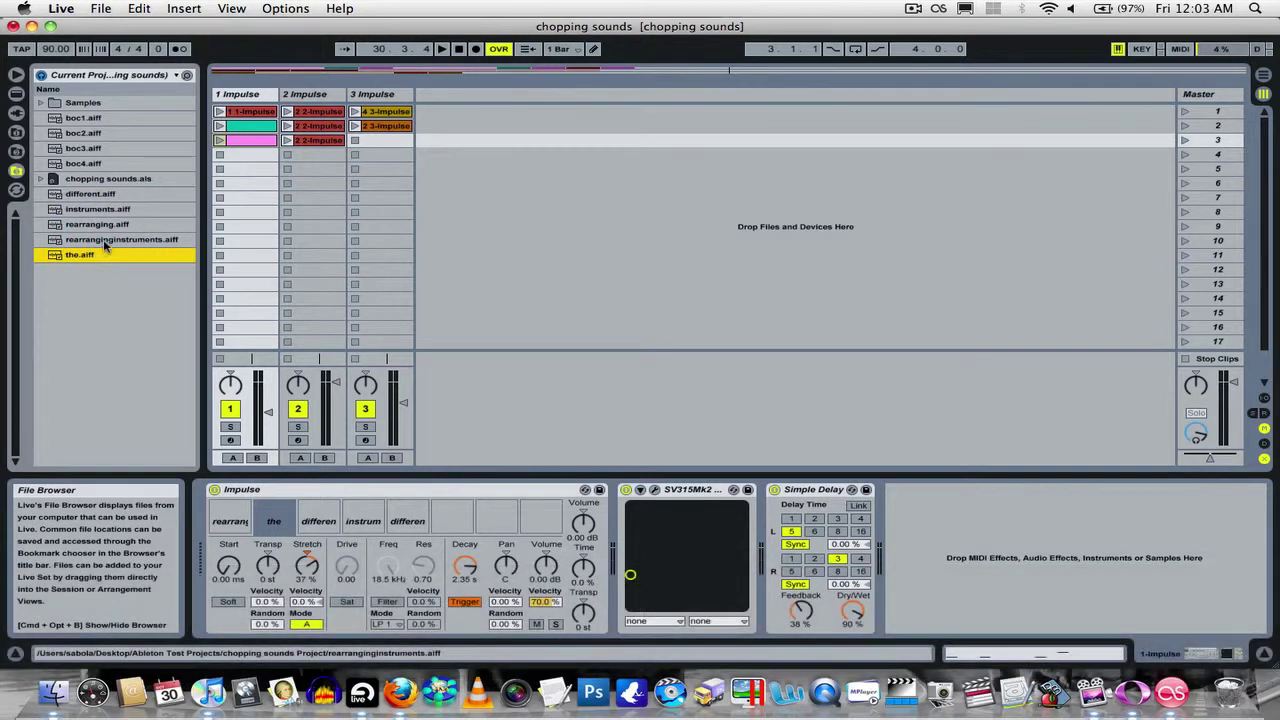
Show the Impulse device of track 2 Impulse and audition its first two drum sample slots.
click(312, 94)
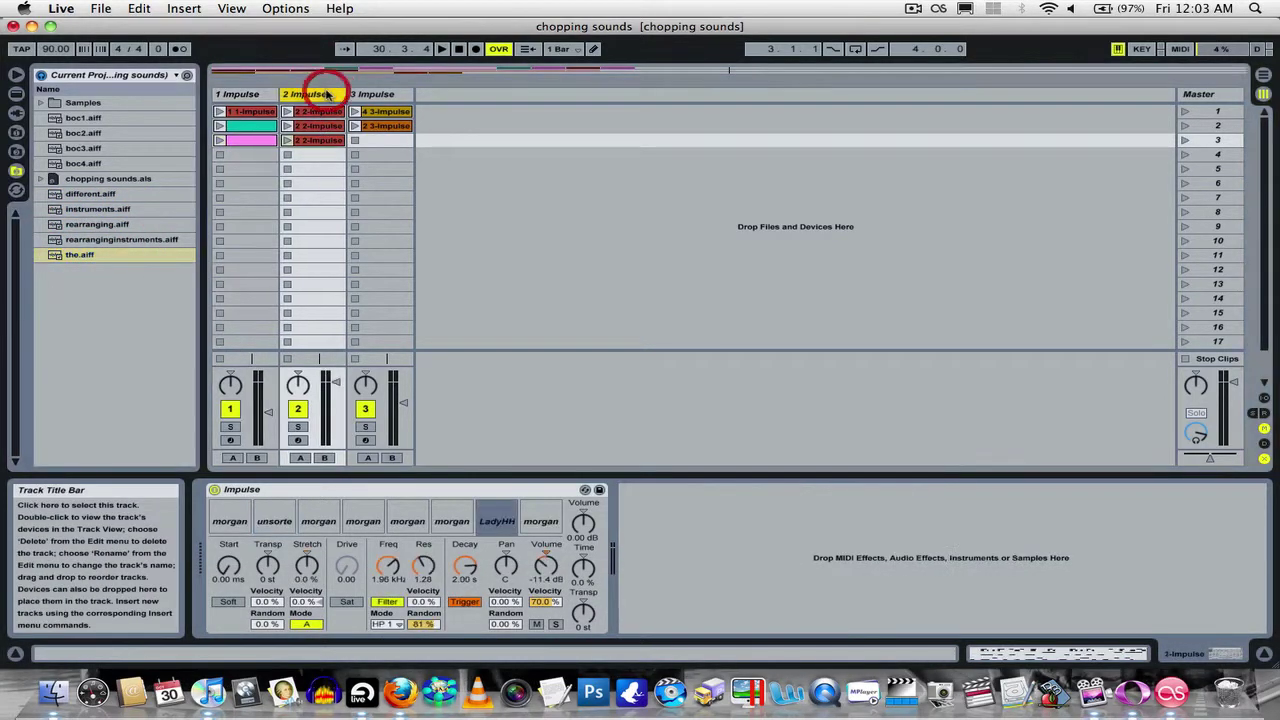
click(229, 518)
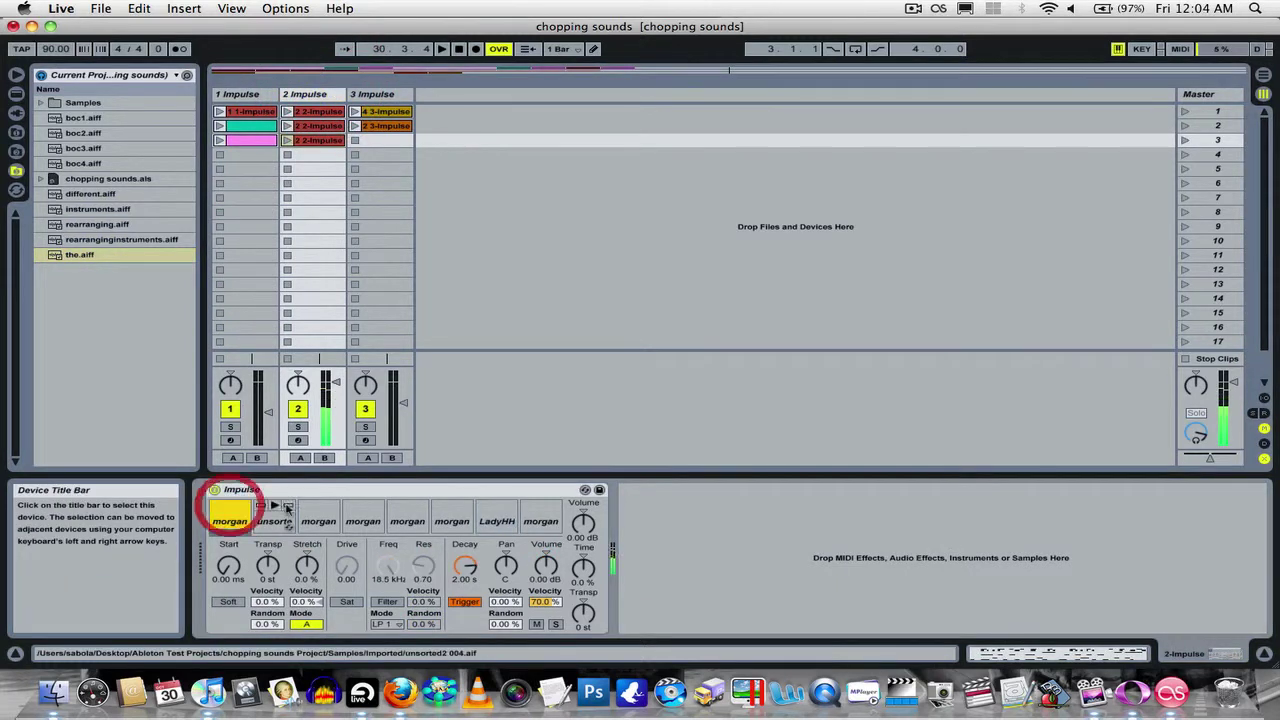
click(274, 508)
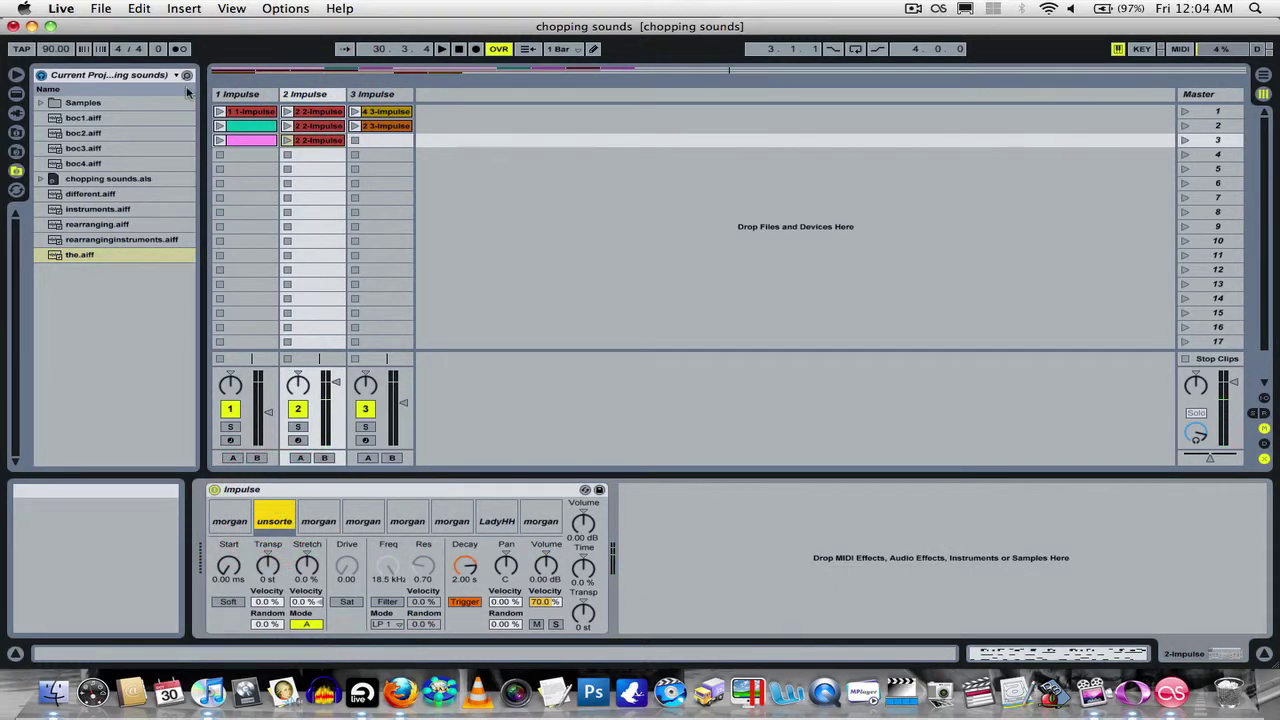
Show the Impulse device of track 3 Impulse and audition its two boc2 and two boc3 sample slots.
click(380, 94)
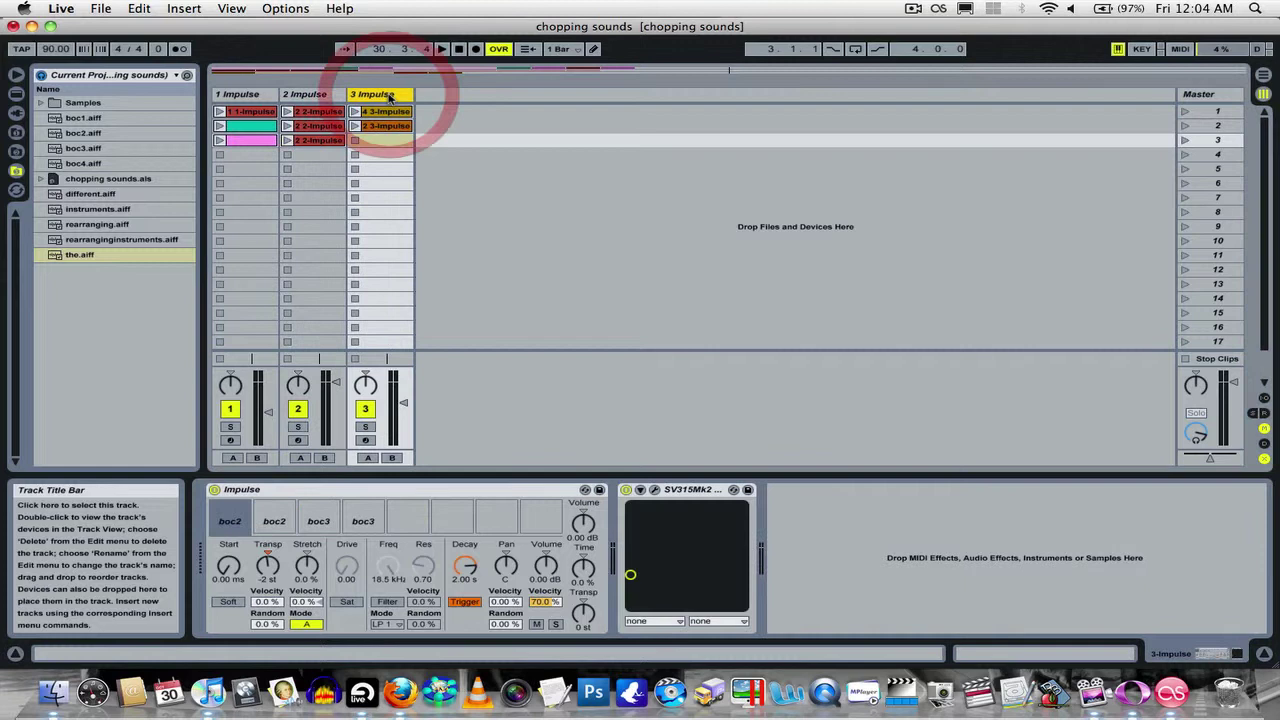
click(230, 506)
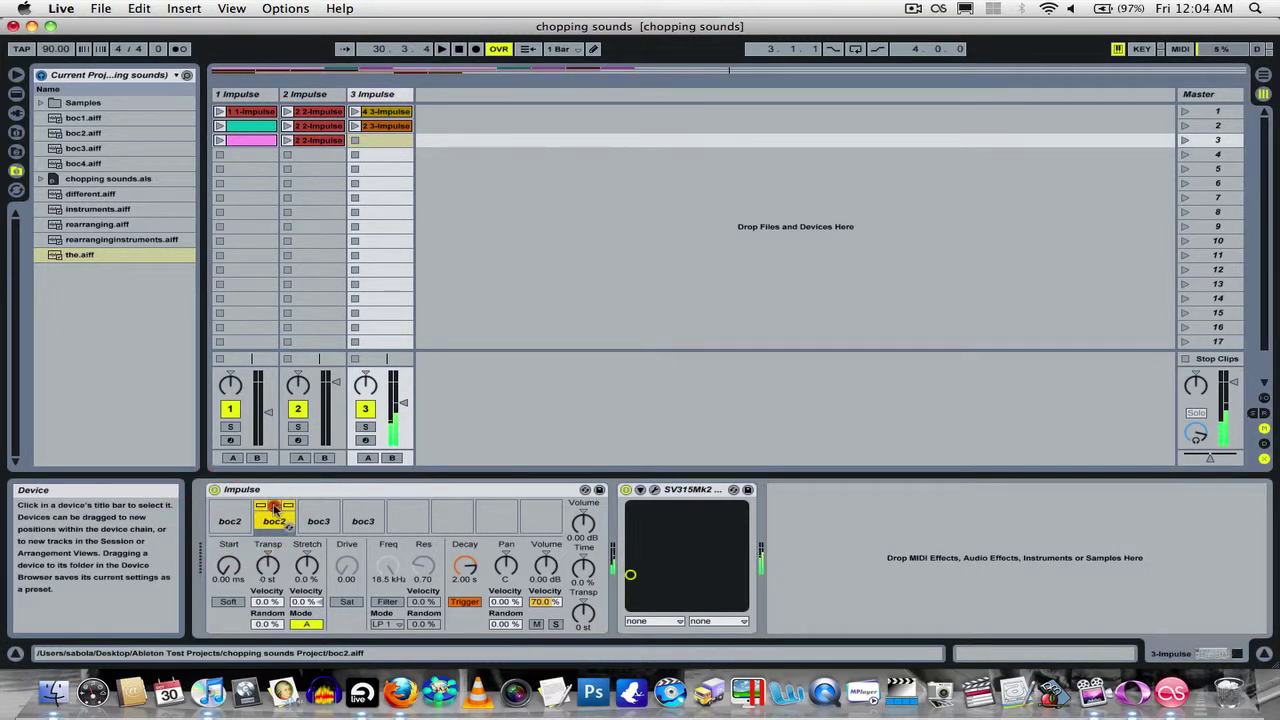
click(275, 506)
click(318, 508)
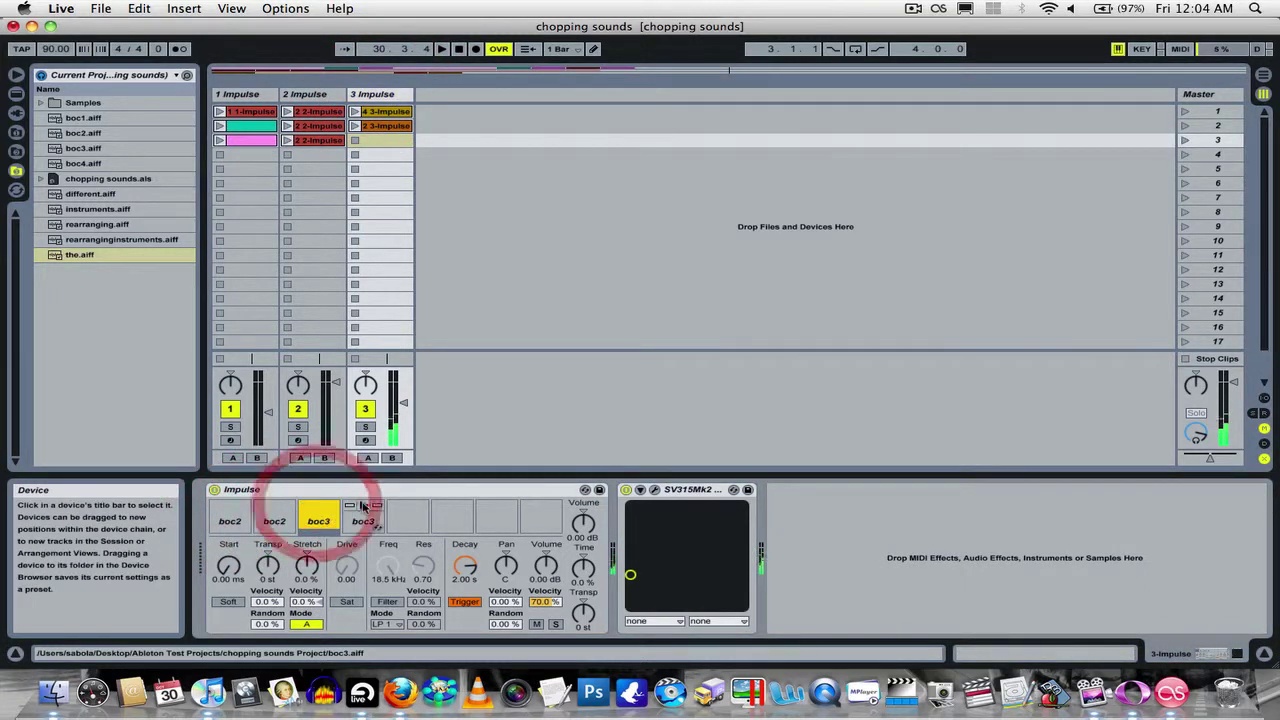
click(363, 507)
click(363, 507)
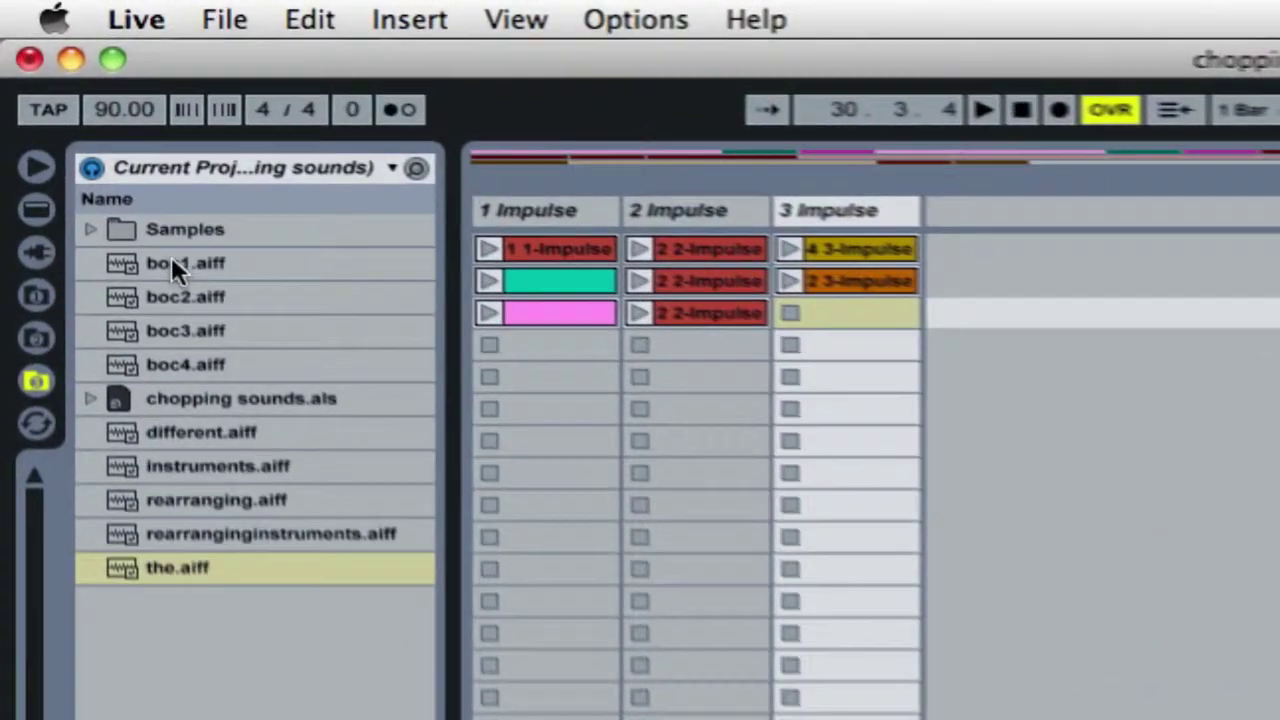
Preview the samples boc1.aiff through boc4.aiff in the project folder, returning to boc3.aiff.
click(136, 204)
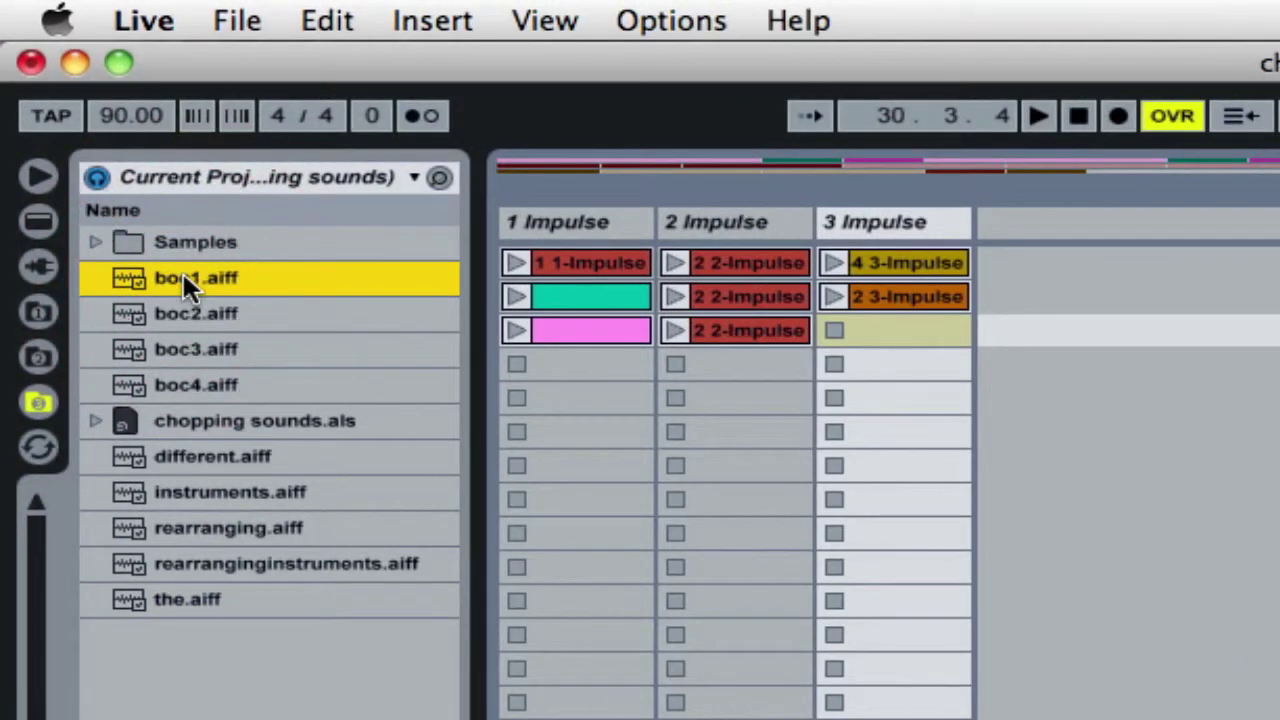
key(Down)
key(Down)
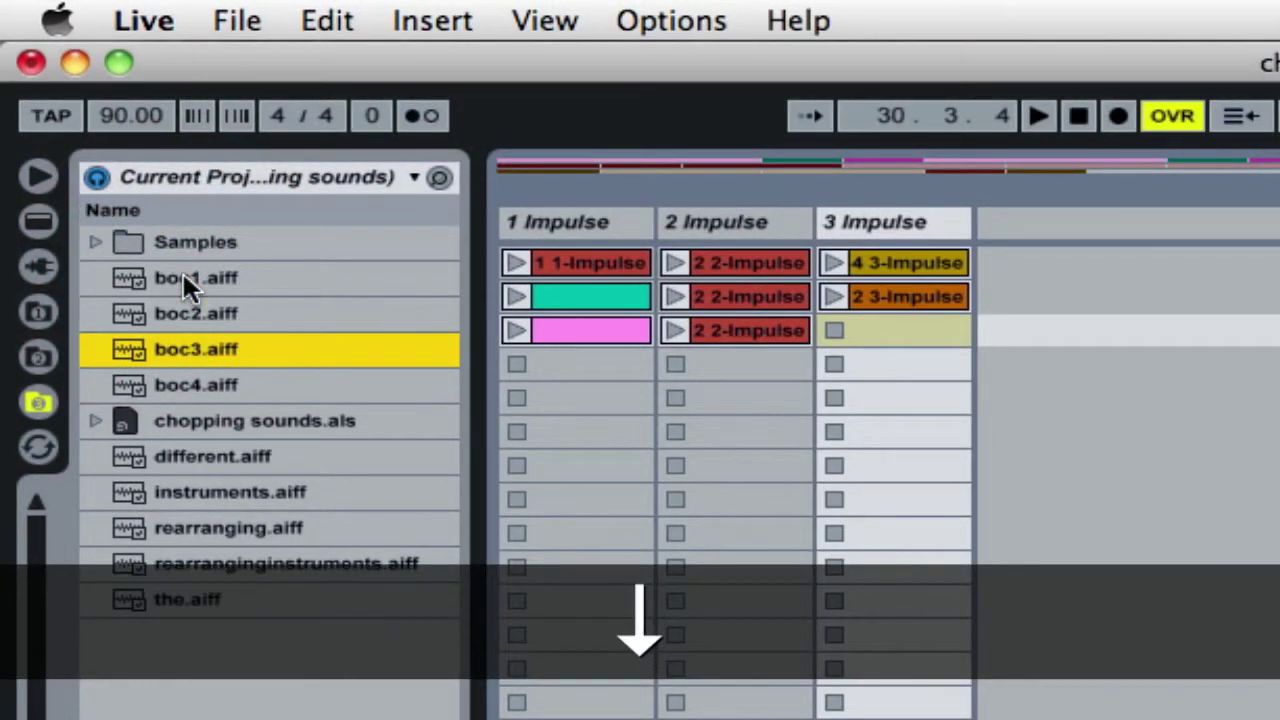
key(Down)
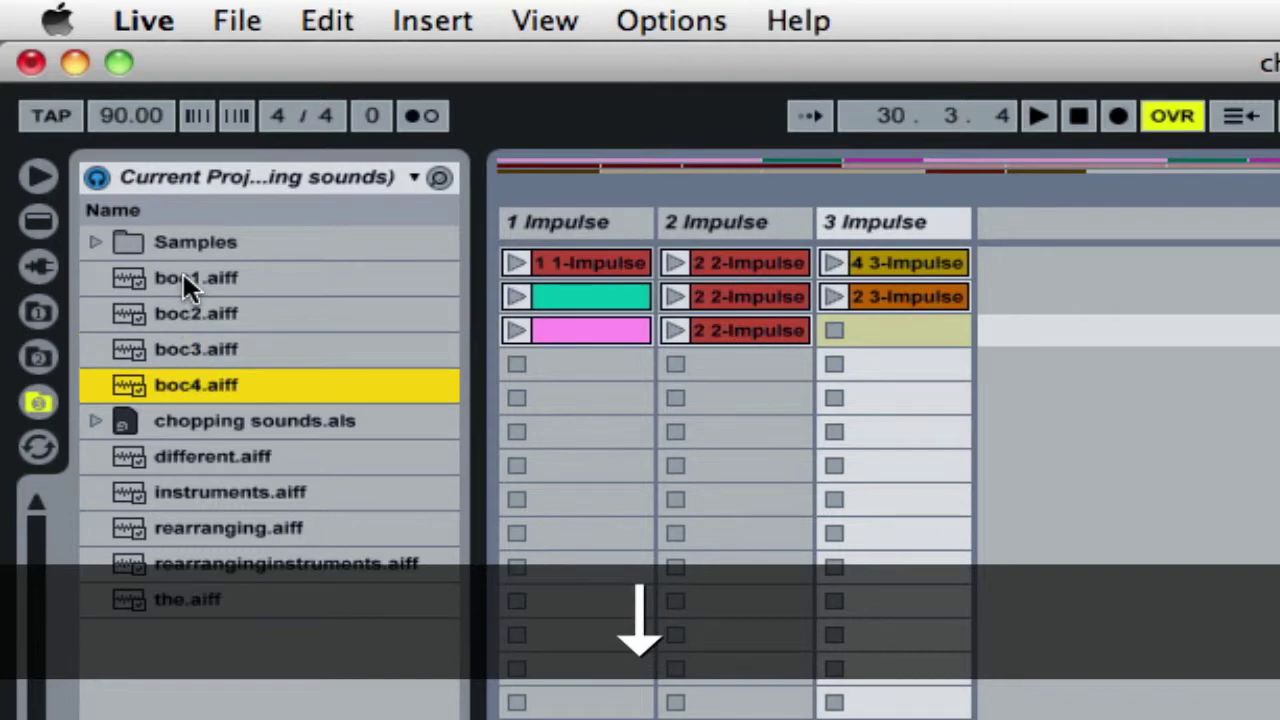
key(Up)
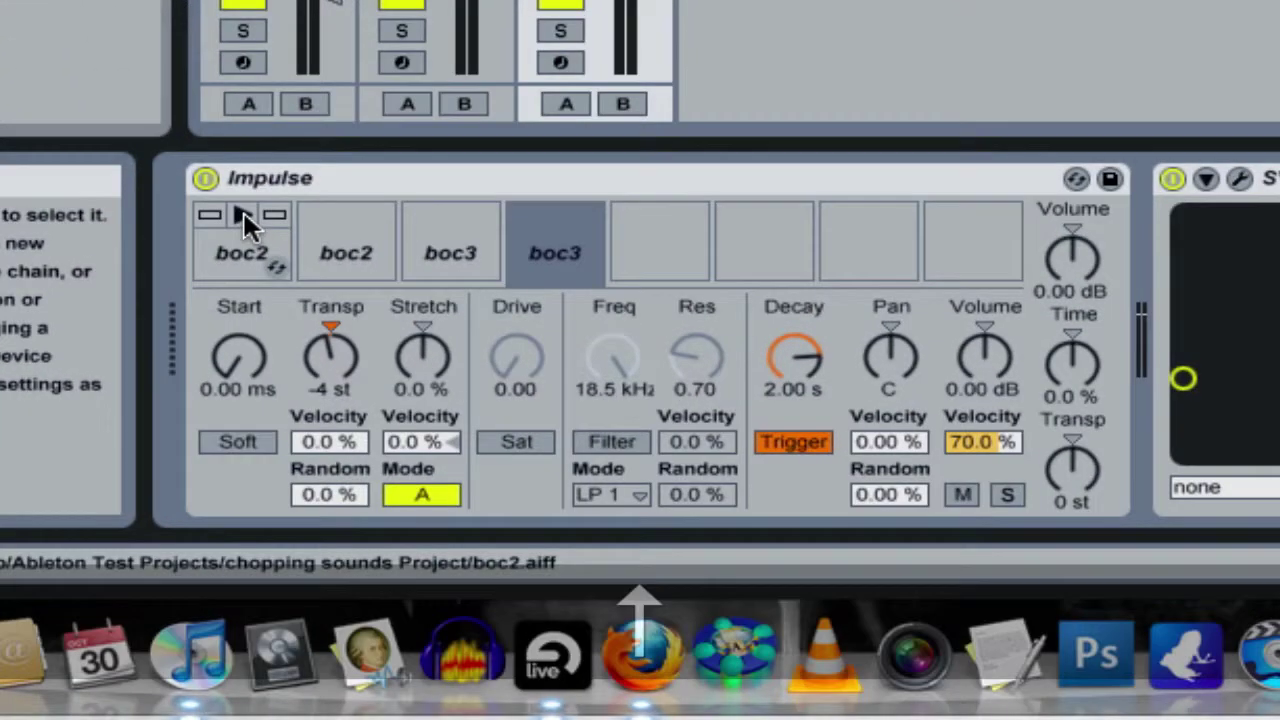
Compare the two boc2 slots of 3 Impulse by auditioning them alternately.
click(283, 345)
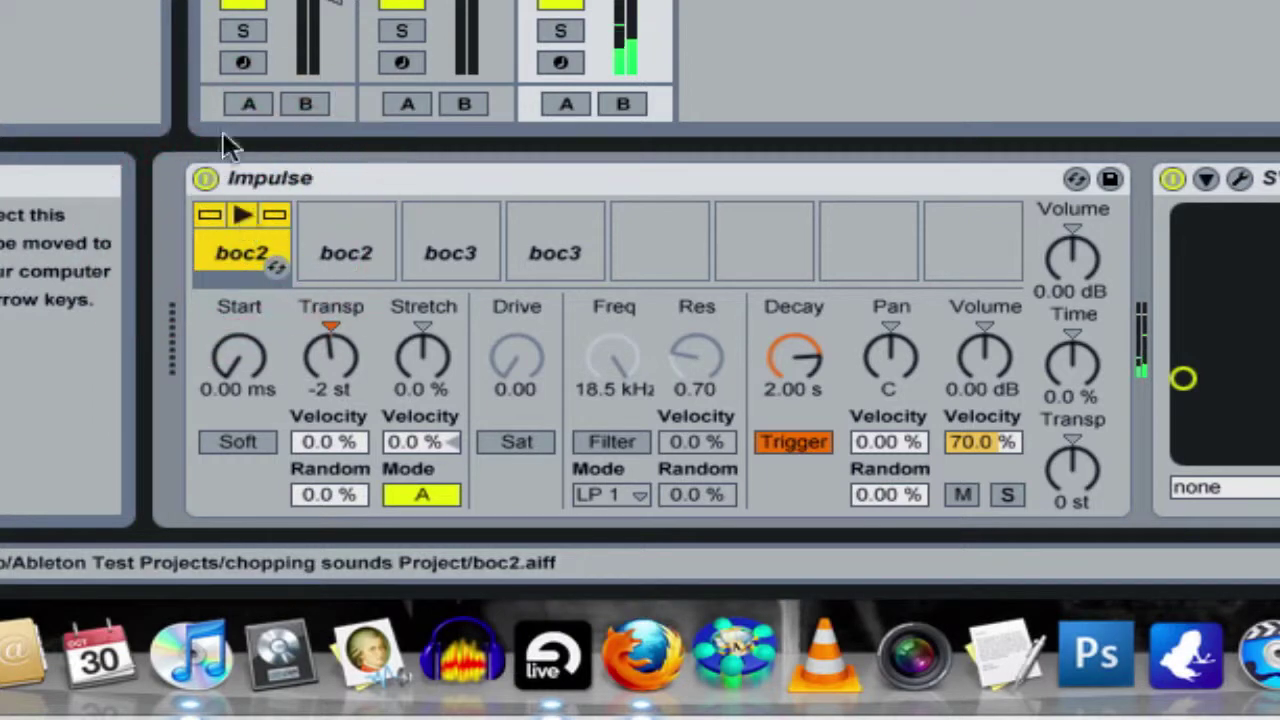
click(340, 212)
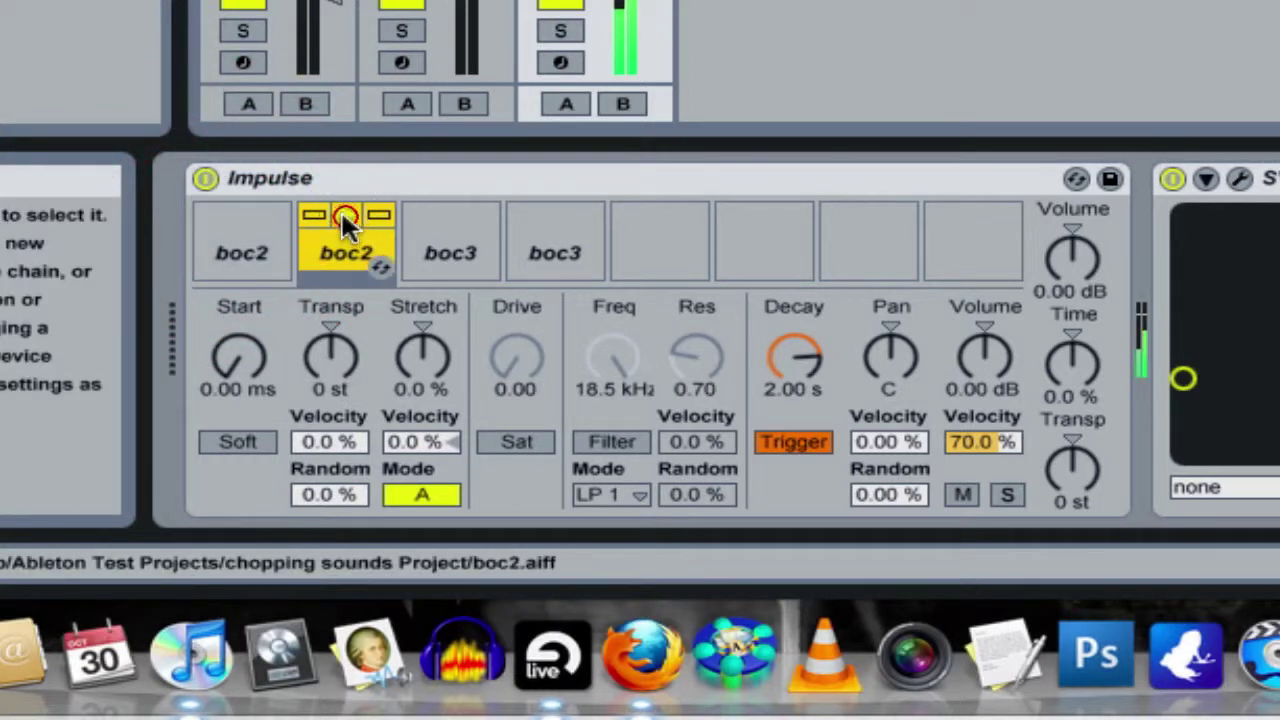
click(245, 215)
click(343, 255)
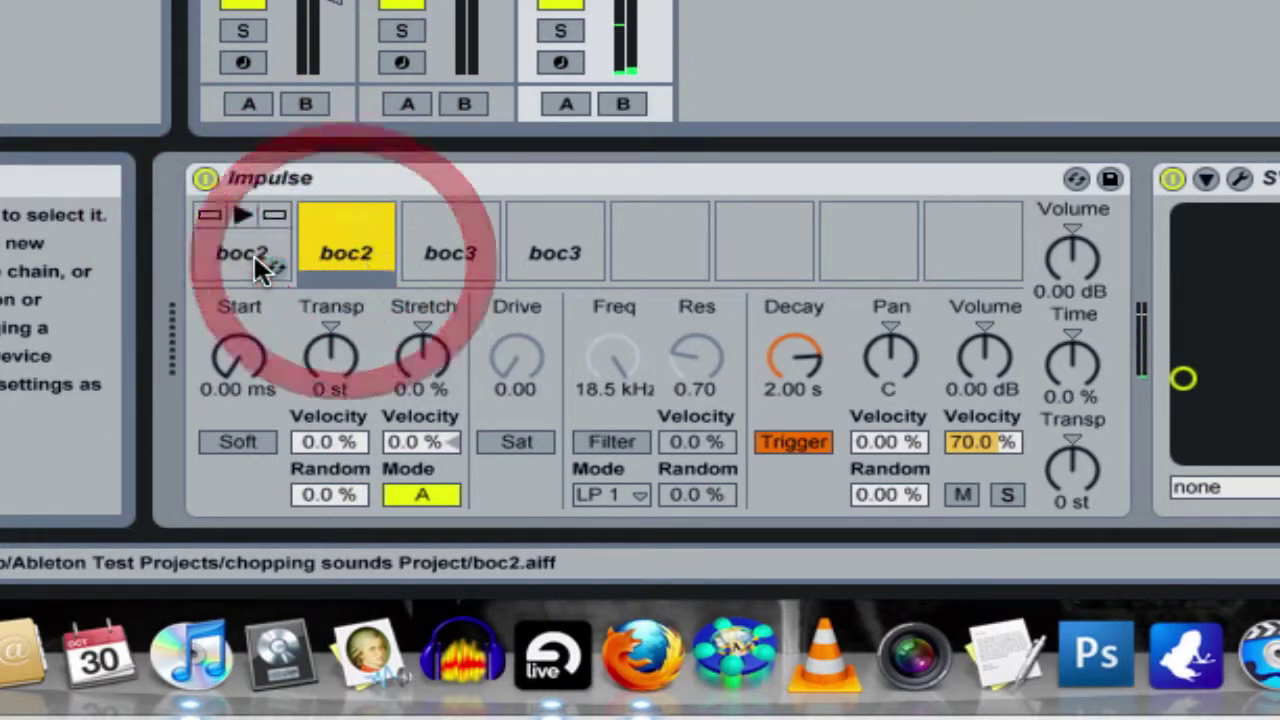
Select each boc2 and boc3 slot of 3 Impulse in turn to examine its transposition setting.
click(254, 257)
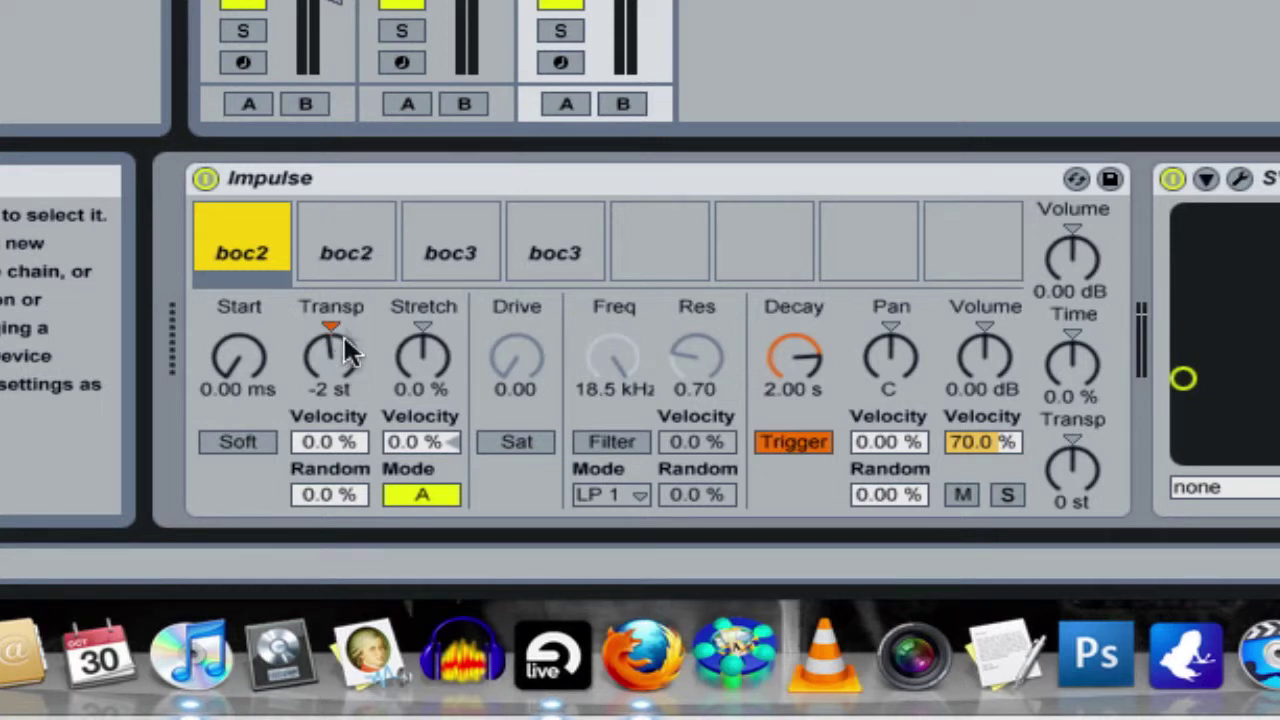
click(343, 262)
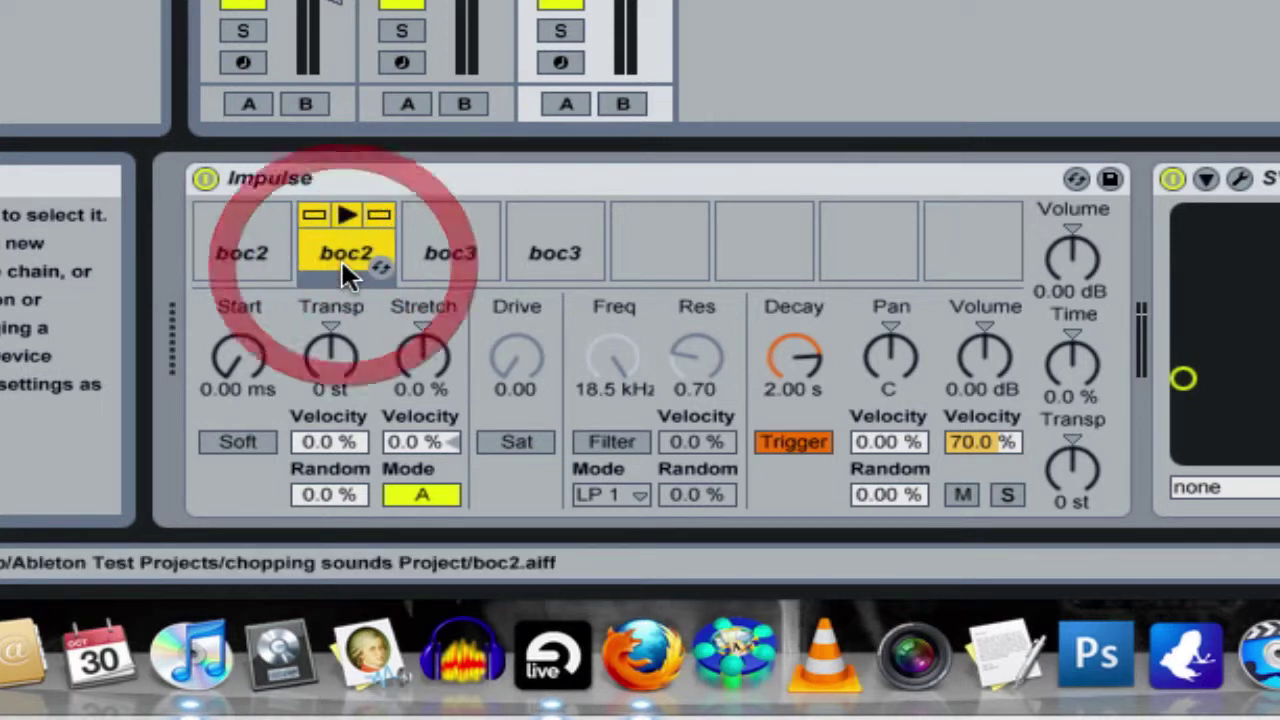
click(433, 246)
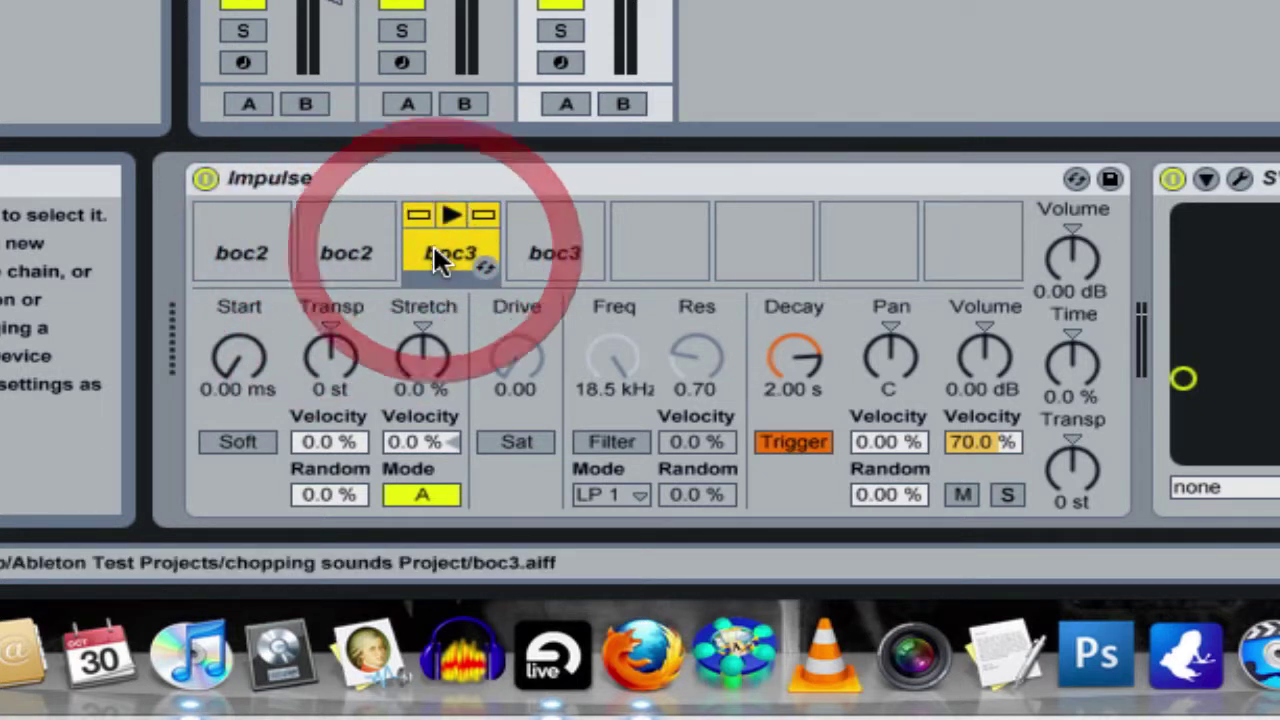
click(560, 254)
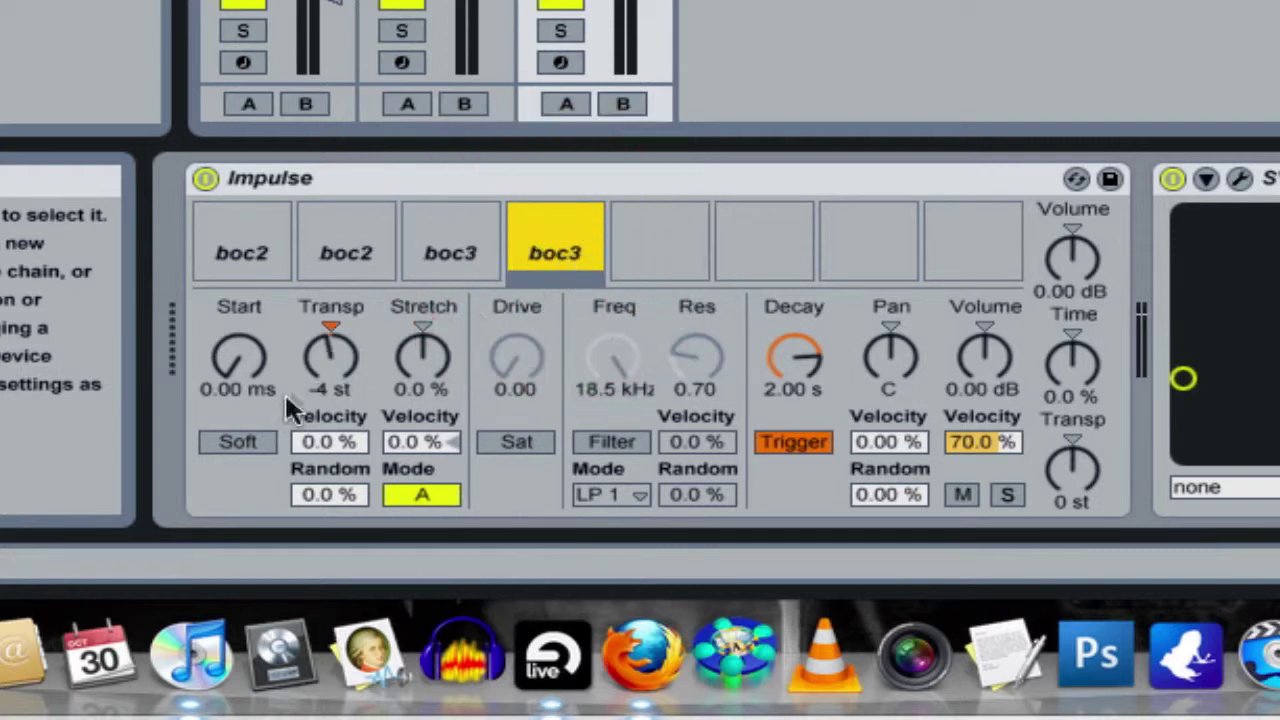
Audition both boc3 slots of 3 Impulse against each other, followed by the second boc2 slot.
click(445, 212)
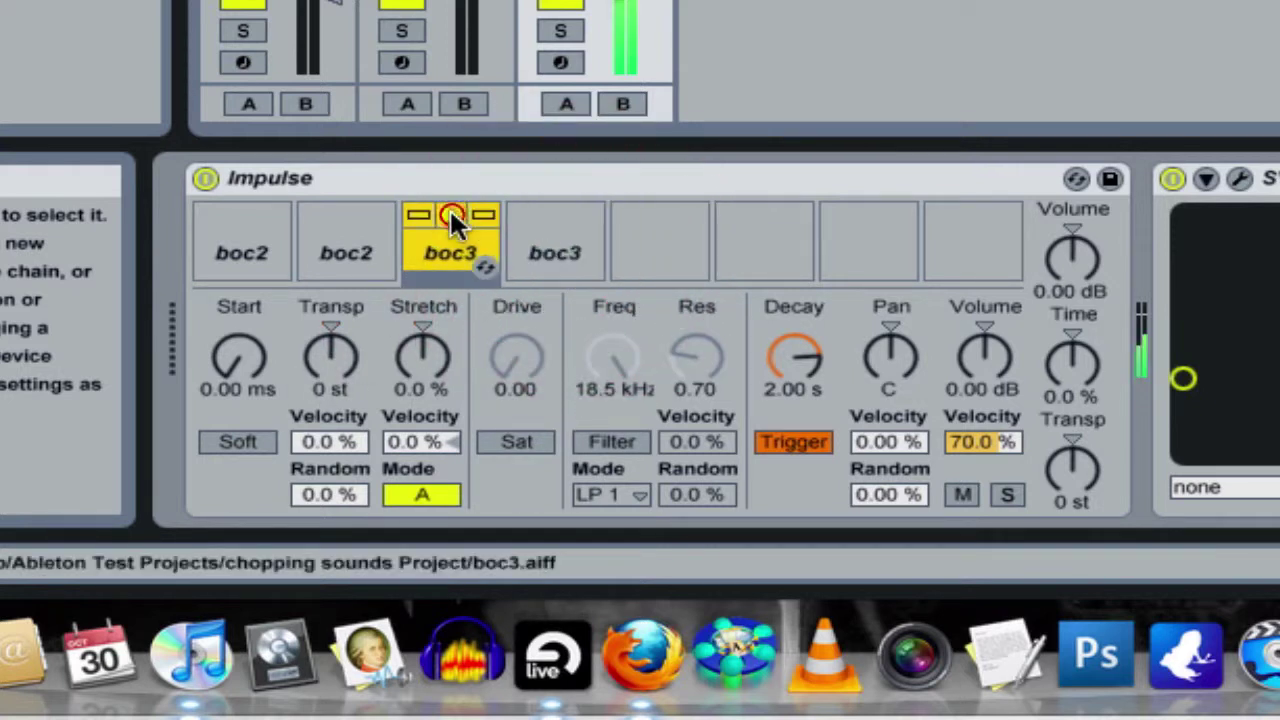
click(556, 205)
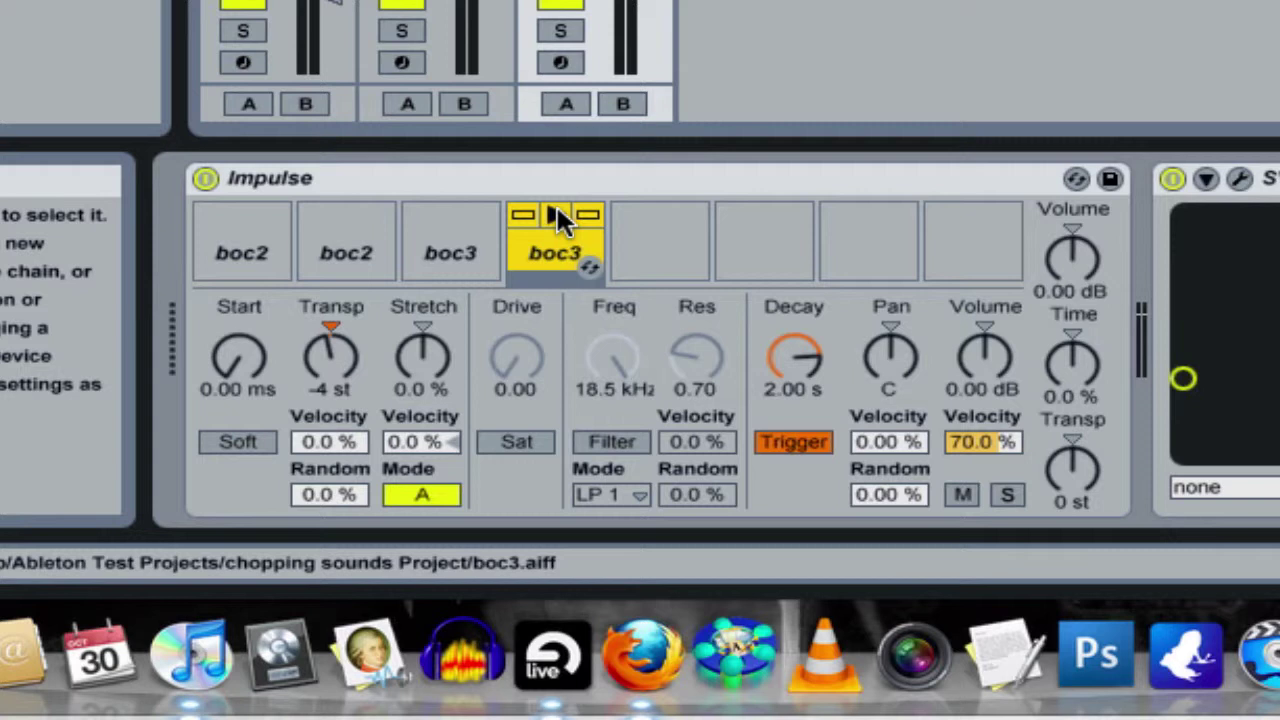
click(556, 210)
click(452, 212)
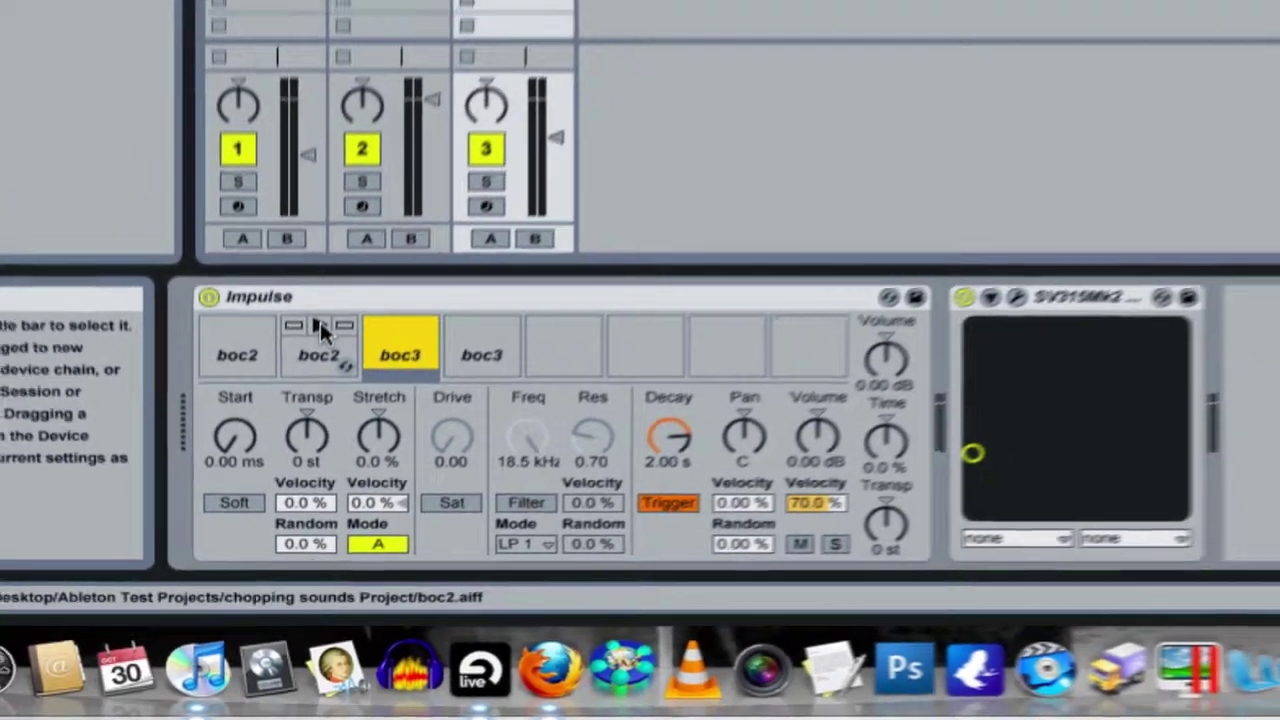
click(346, 214)
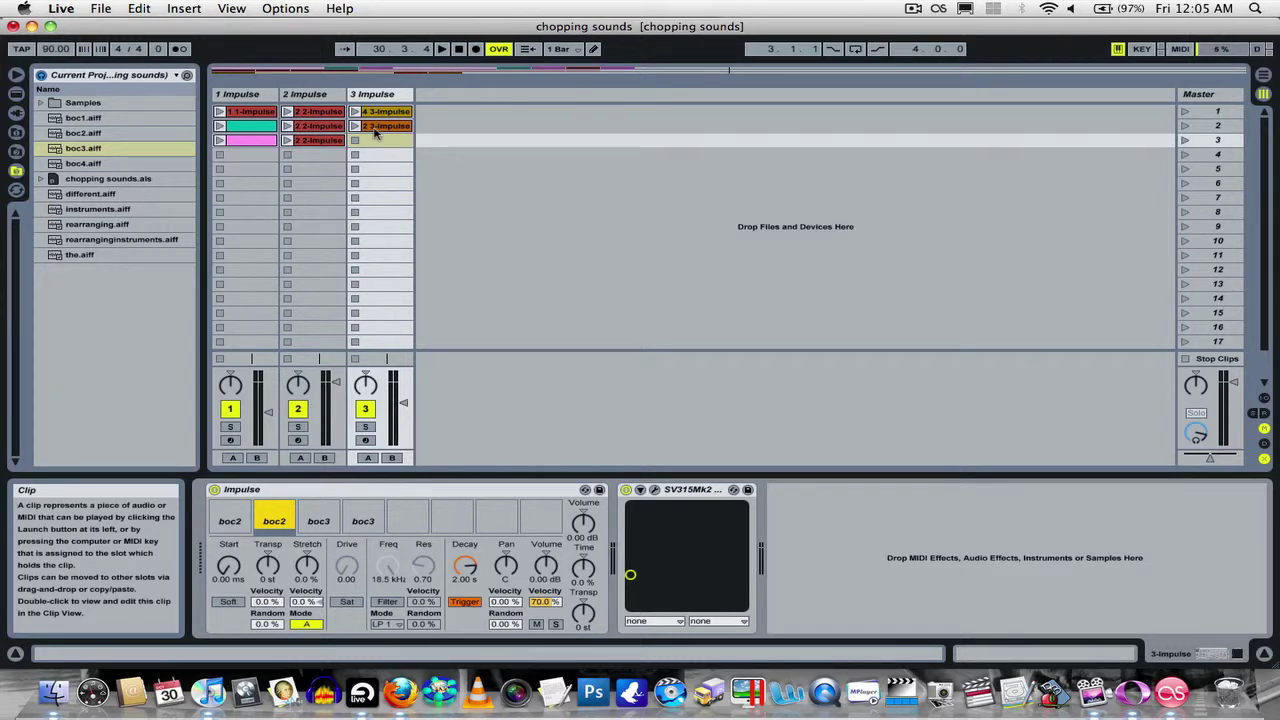
Switch to the Arrangement View and play the recorded arrangement from bar 12.
key(Tab)
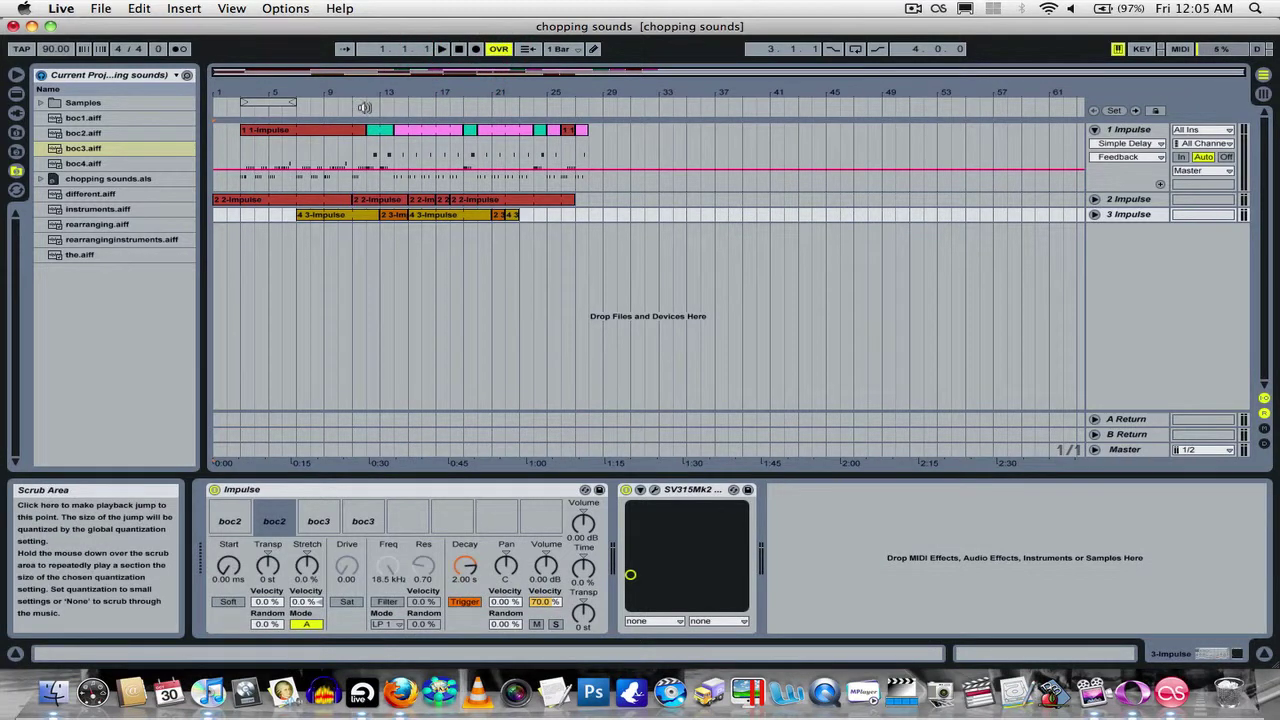
click(365, 108)
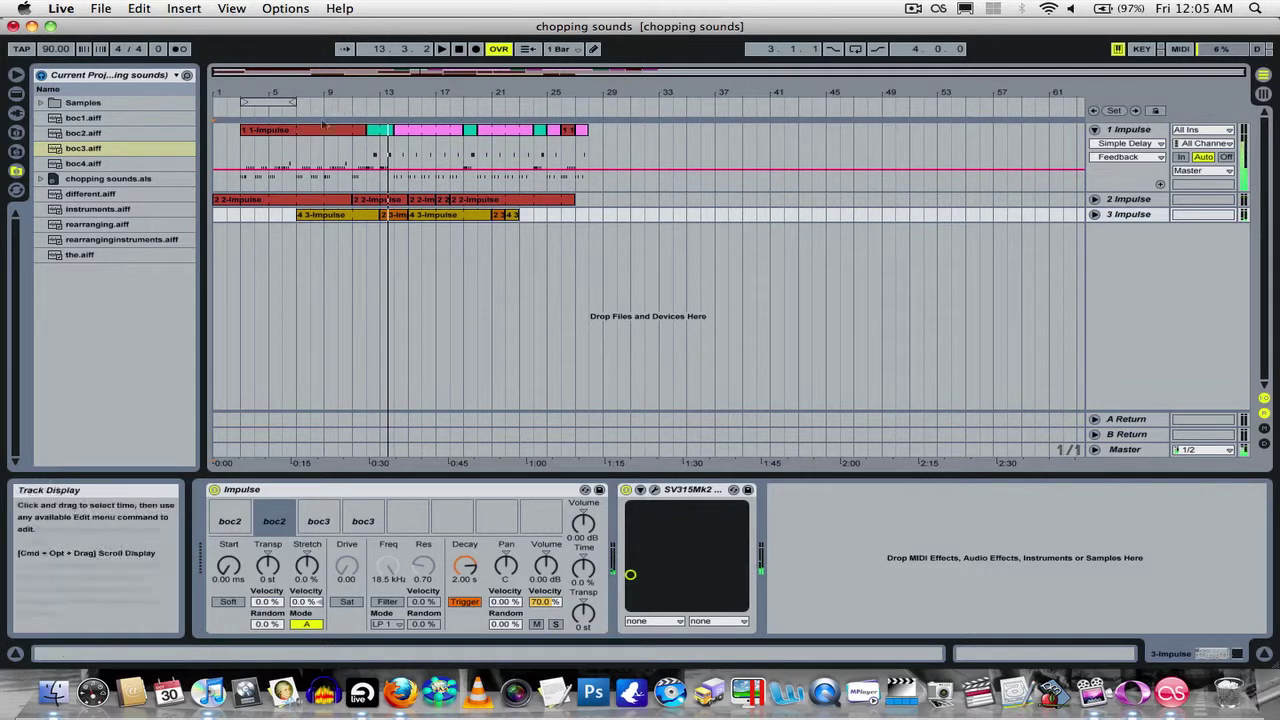
Compare the recorded red and teal 1 Impulse clips with their Session View originals, and open the first pink clip's notes.
click(293, 134)
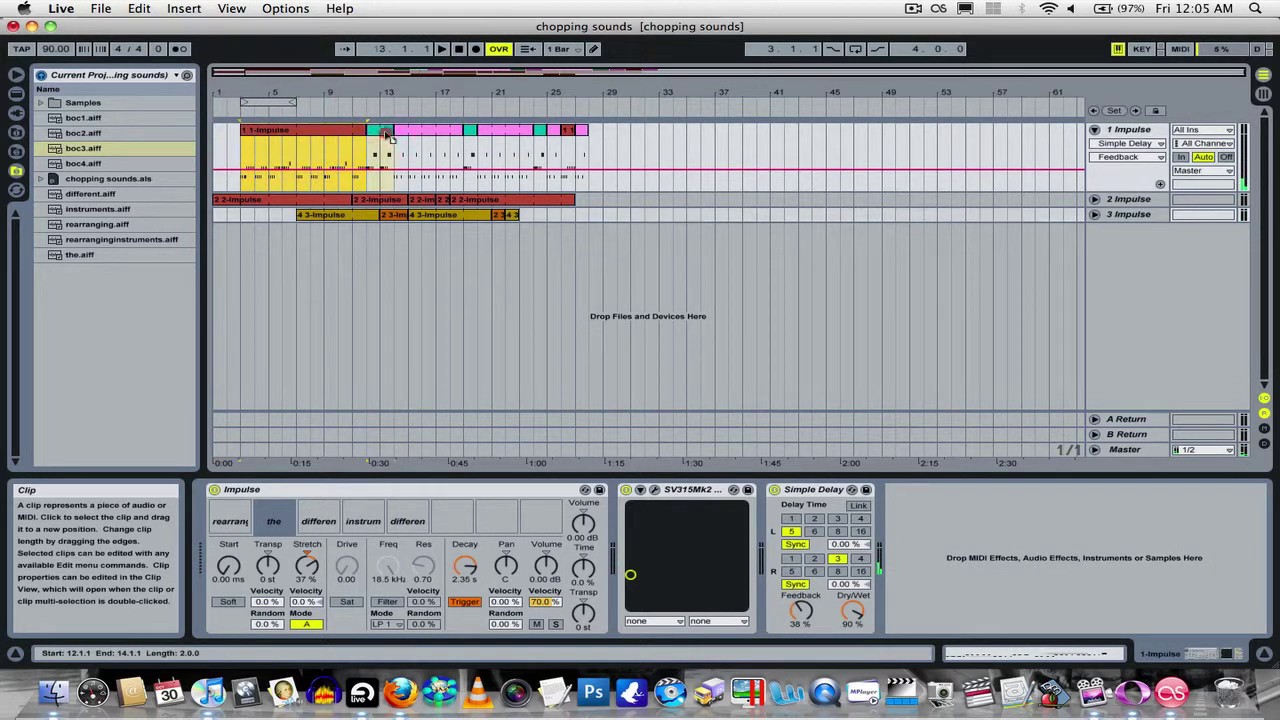
click(376, 132)
key(Tab)
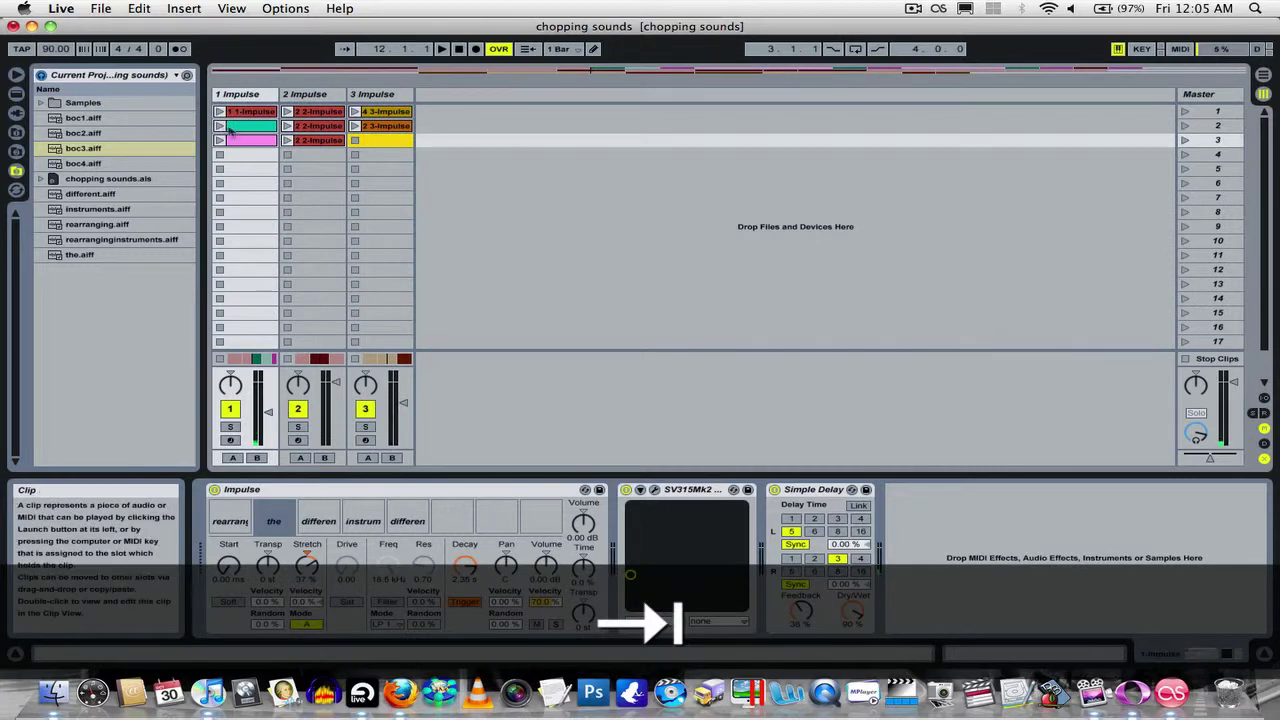
key(Tab)
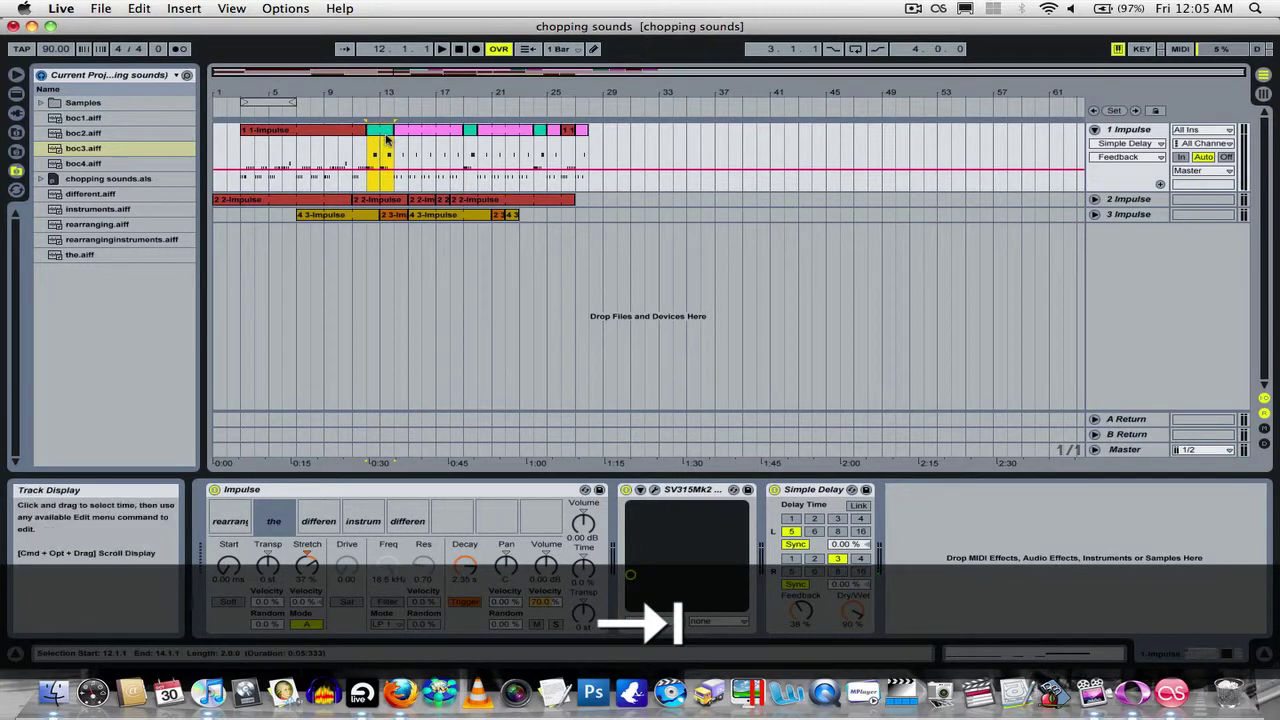
double_click(450, 130)
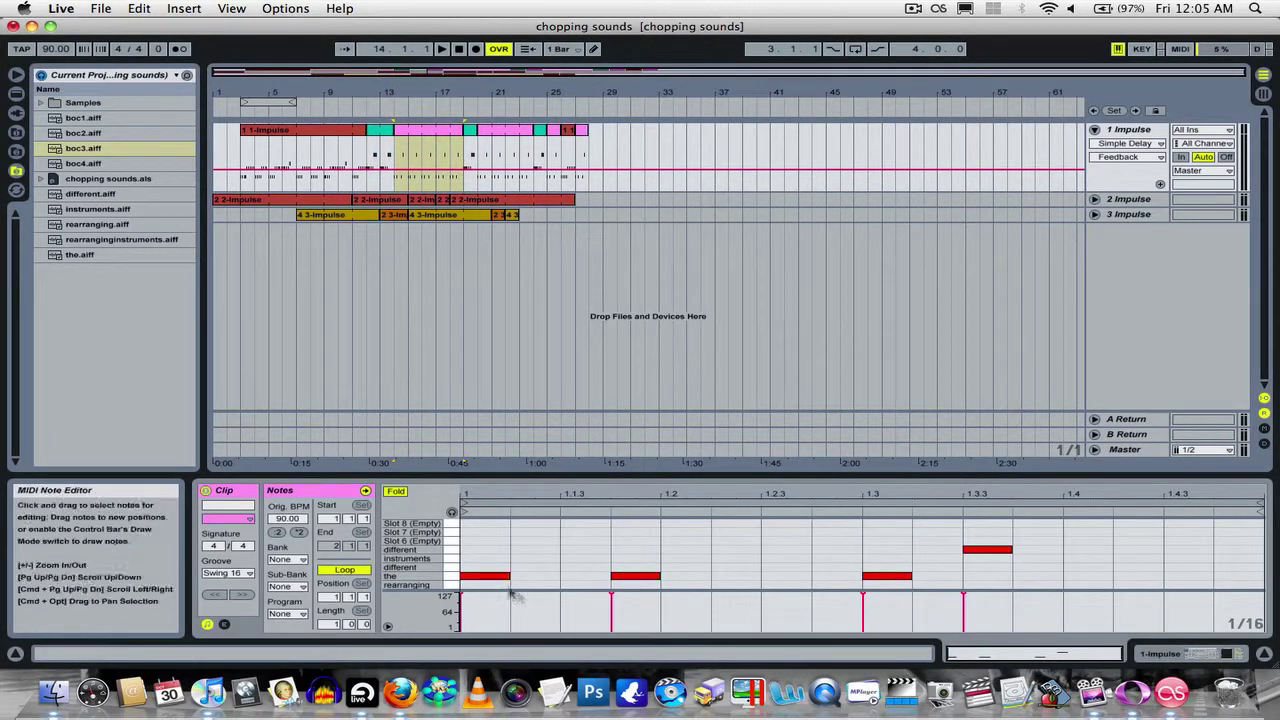
Move the last pink clip on 1 Impulse one bar later so it starts at bar 28.
click(583, 131)
drag(583, 131, 598, 131)
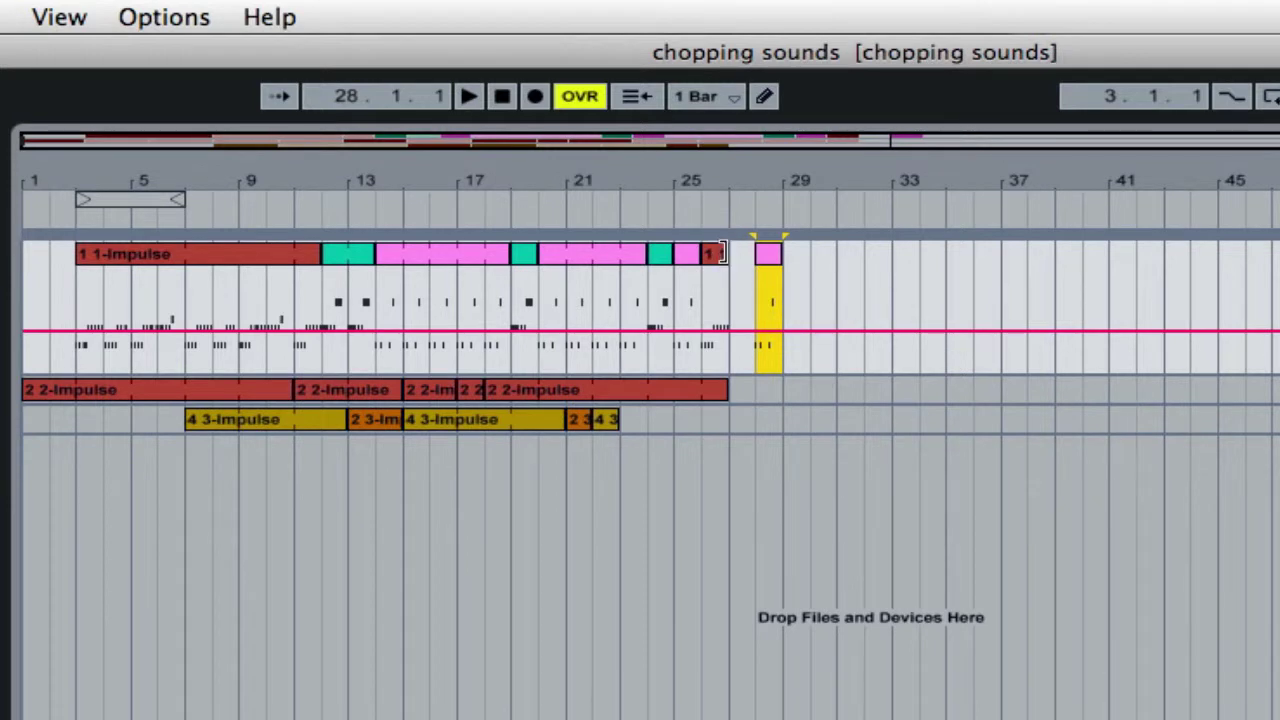
Lengthen the last red 1 Impulse clip to two bars and the last pink one to seven, and reorder them with pink starting at bar 26, red at 33.
click(720, 253)
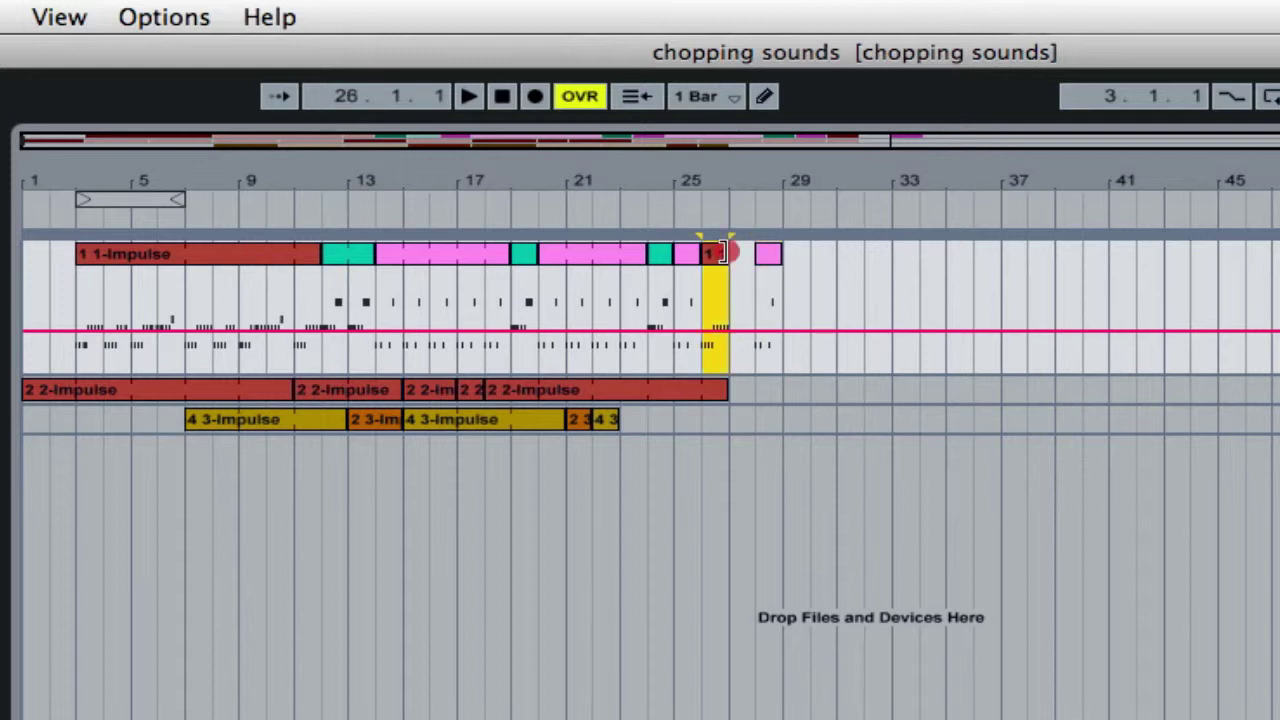
drag(724, 253, 943, 251)
drag(731, 251, 1054, 264)
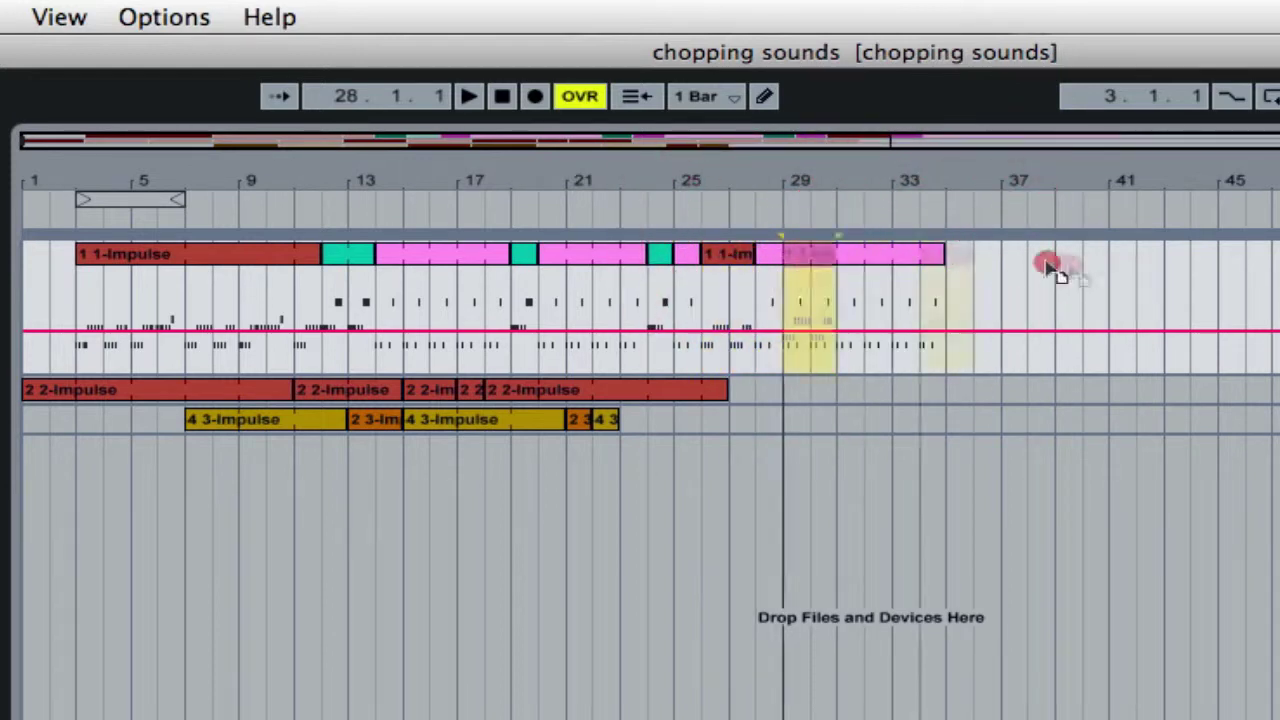
drag(882, 262, 820, 253)
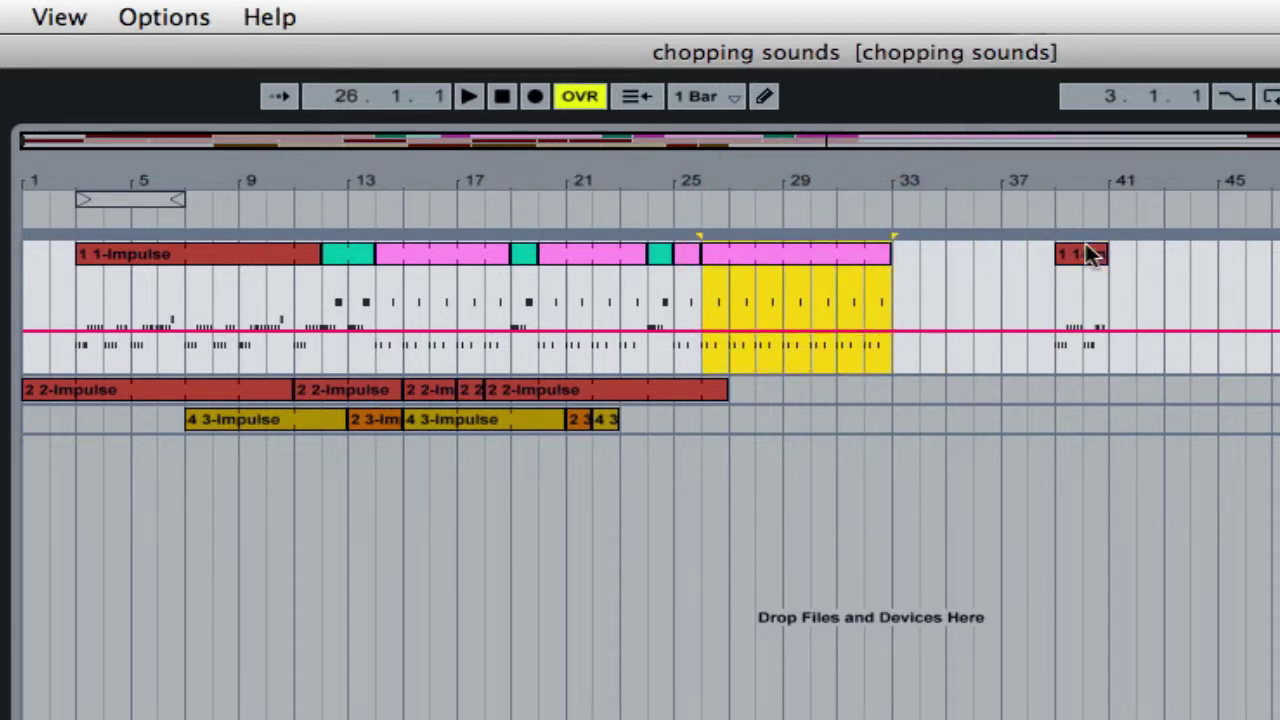
drag(1085, 253, 930, 266)
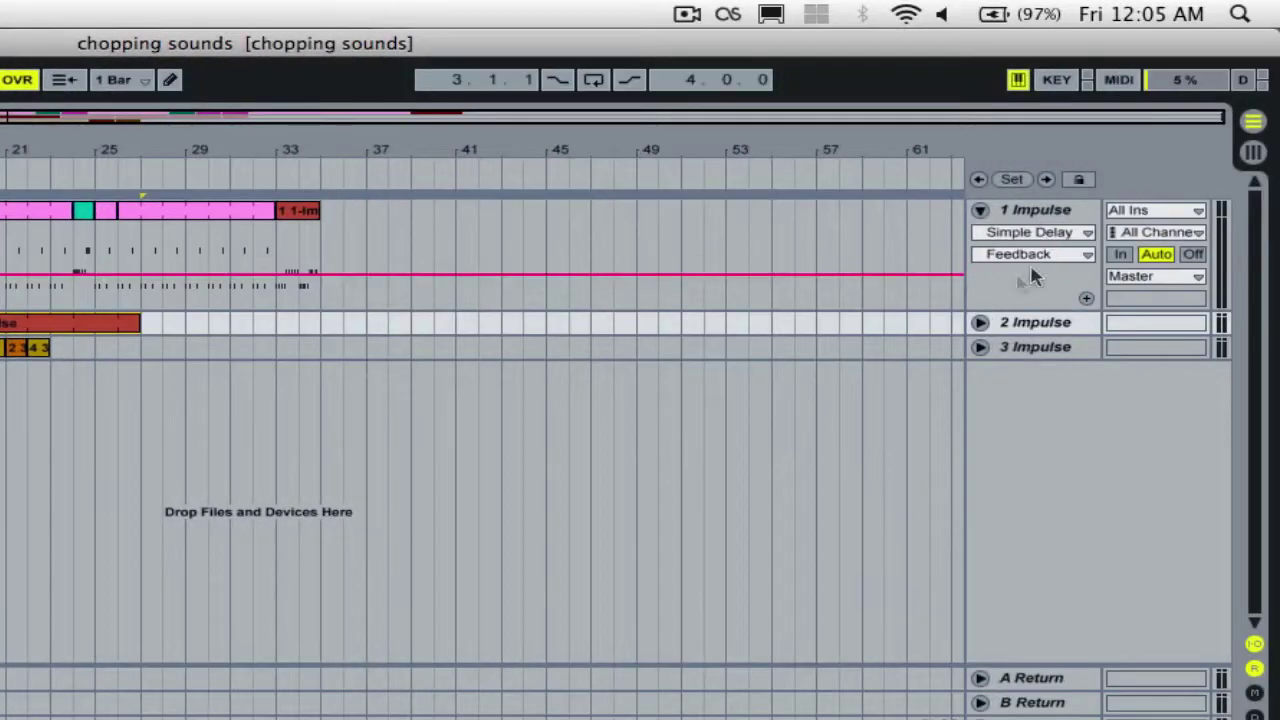
Unfold the 2 Impulse and 3 Impulse tracks and briefly play the arrangement from bar 1.
click(981, 323)
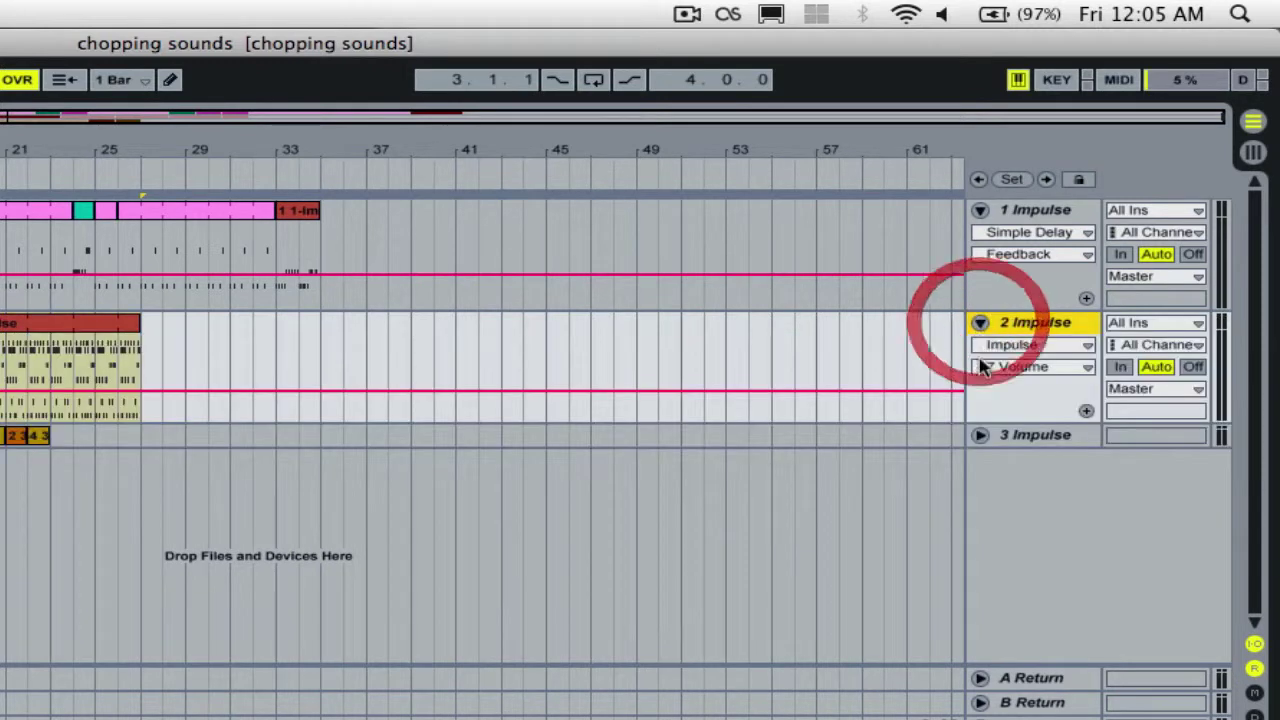
click(981, 436)
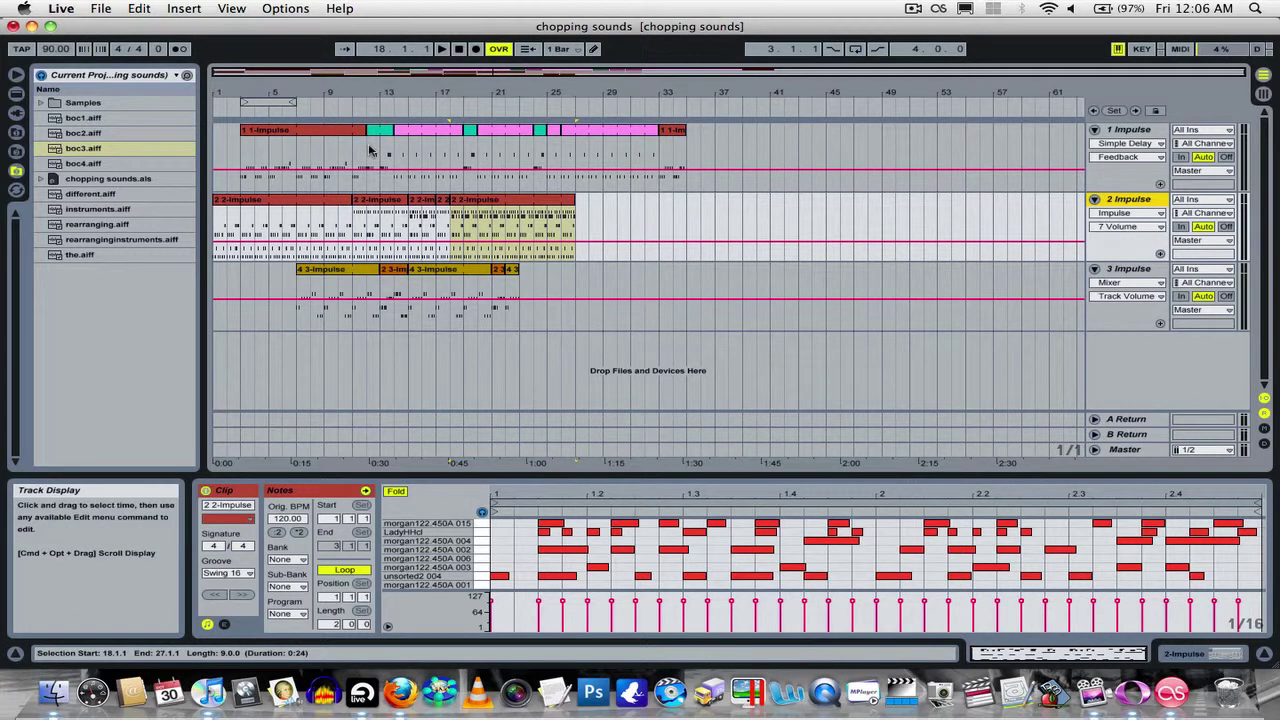
click(441, 48)
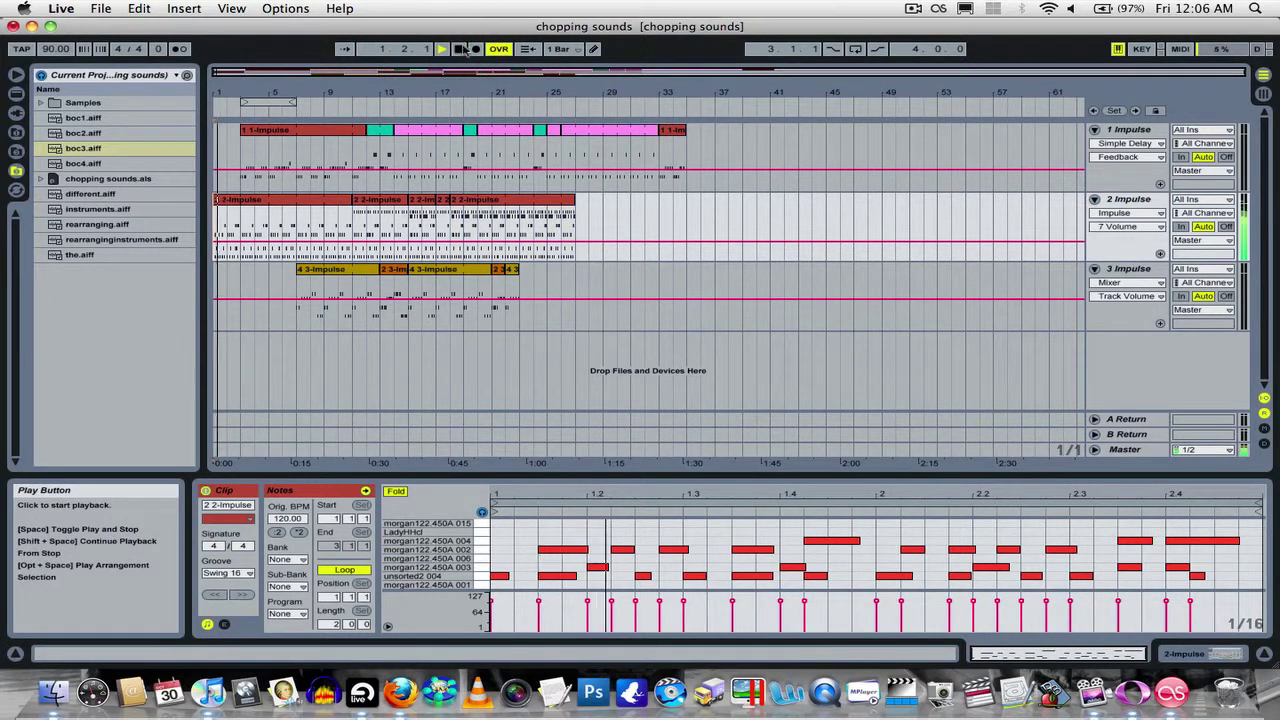
click(460, 48)
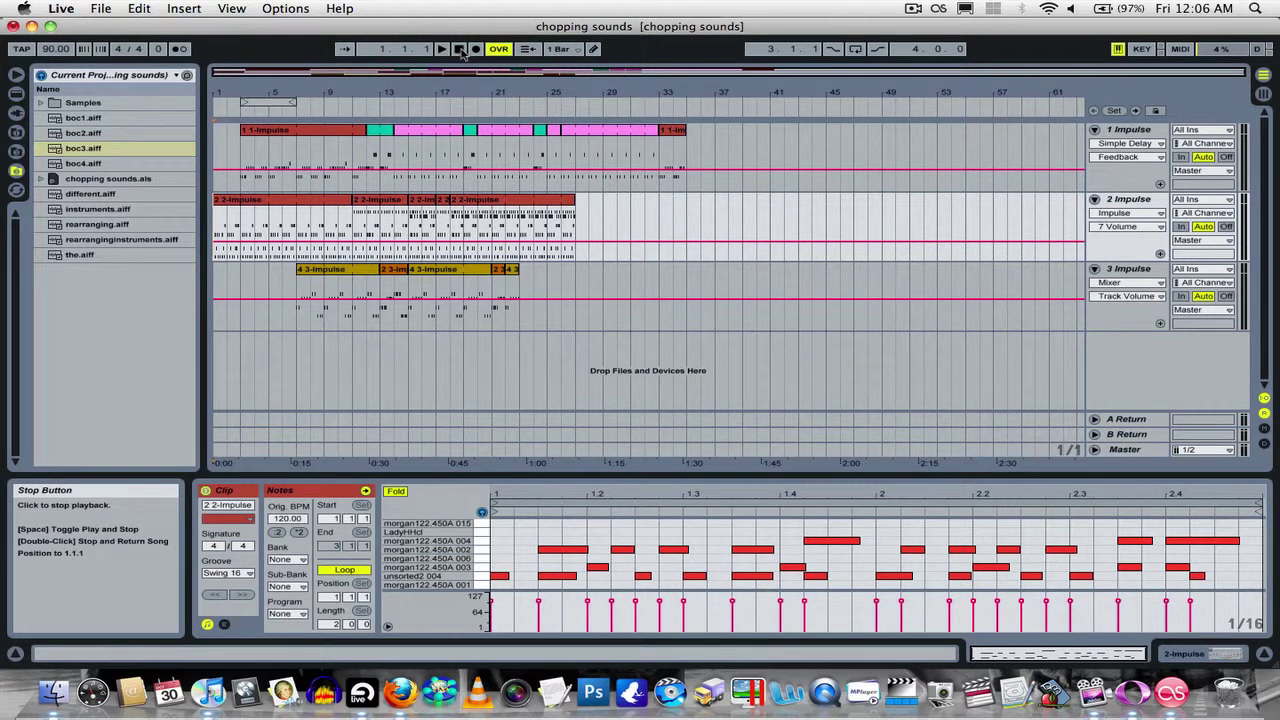
Switch to the Session View to look at the original clips and return to the Arrangement View.
key(Tab)
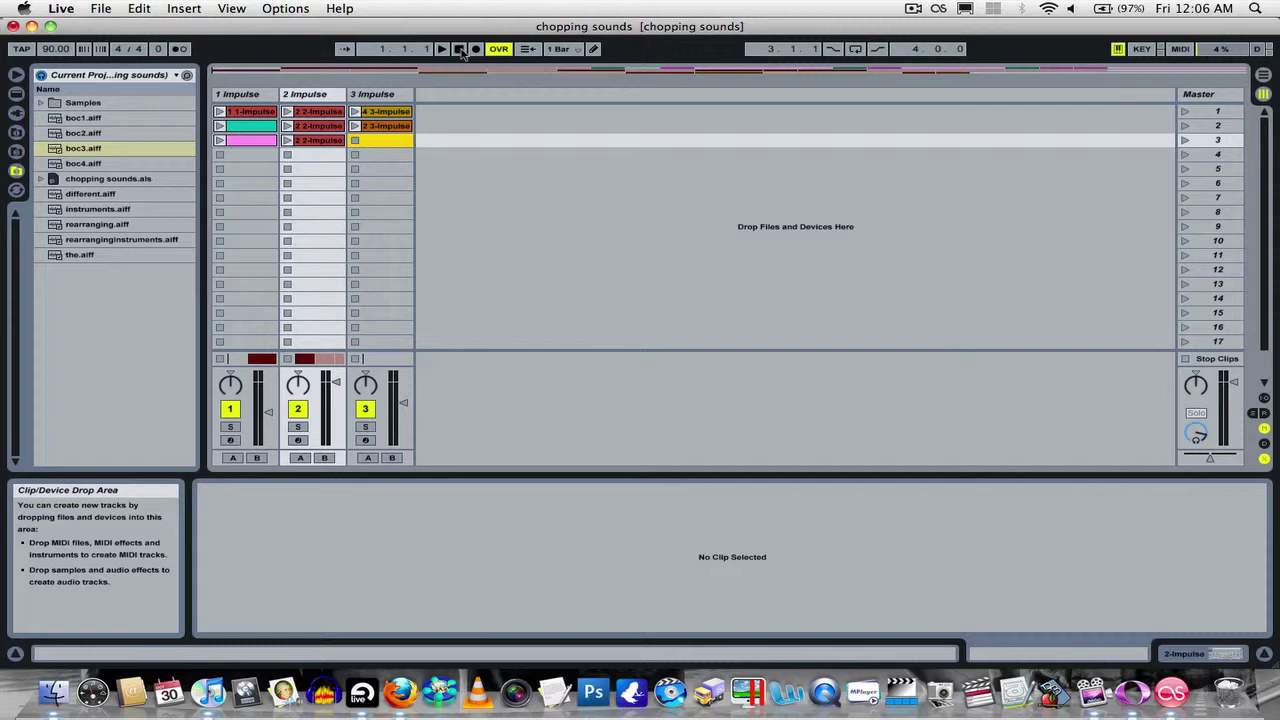
key(Tab)
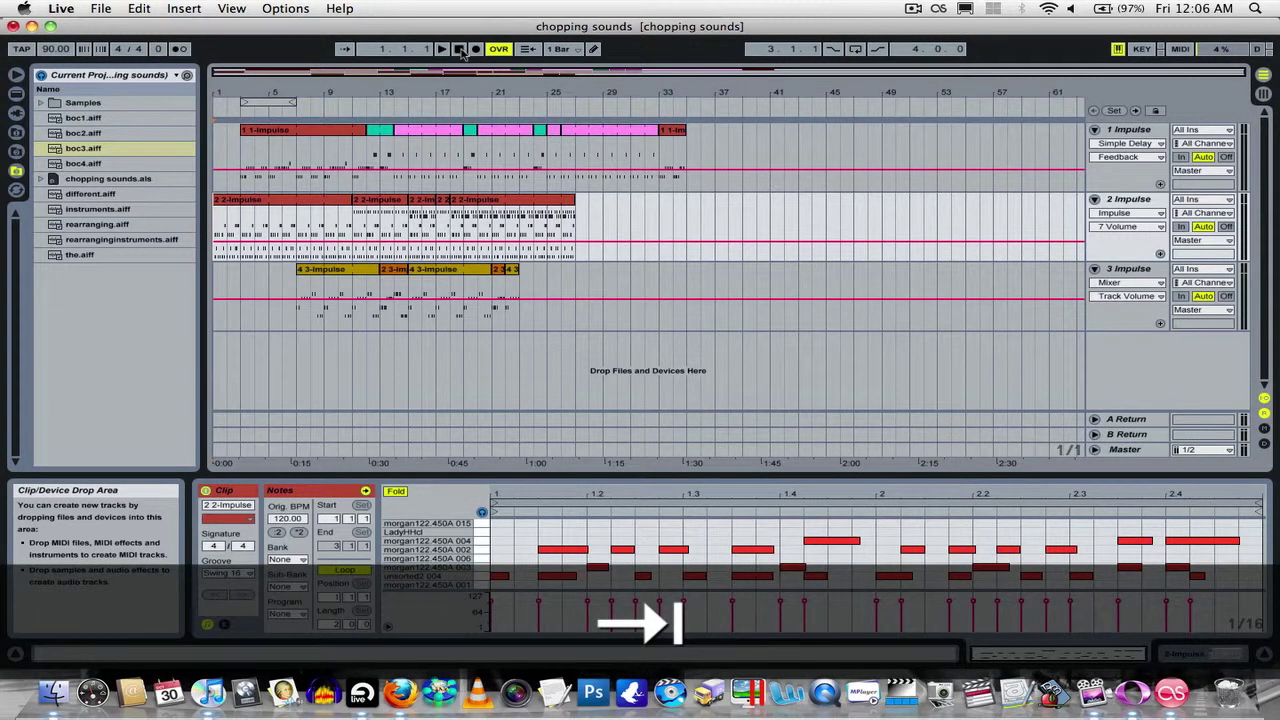